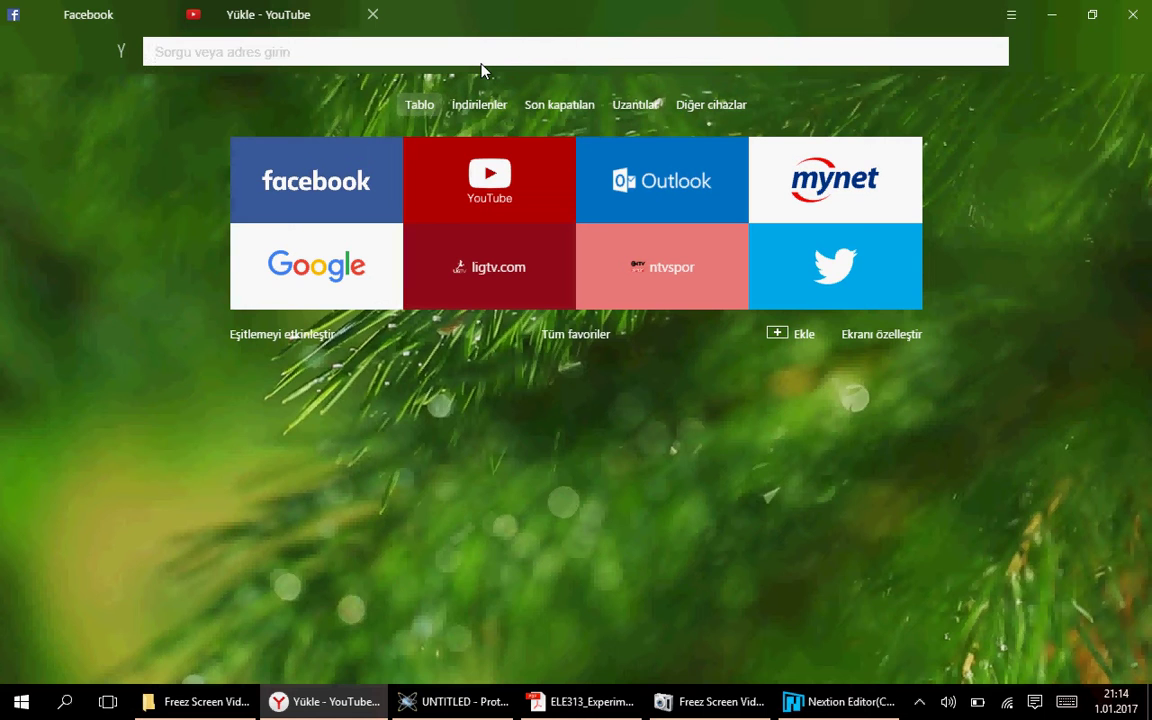
Search the web for "nextion editor kullanımı" and open the Nextion Instruction Set page of the ITEAD Wiki.
{"action": "type", "text": "nextion editor kullanımı"}
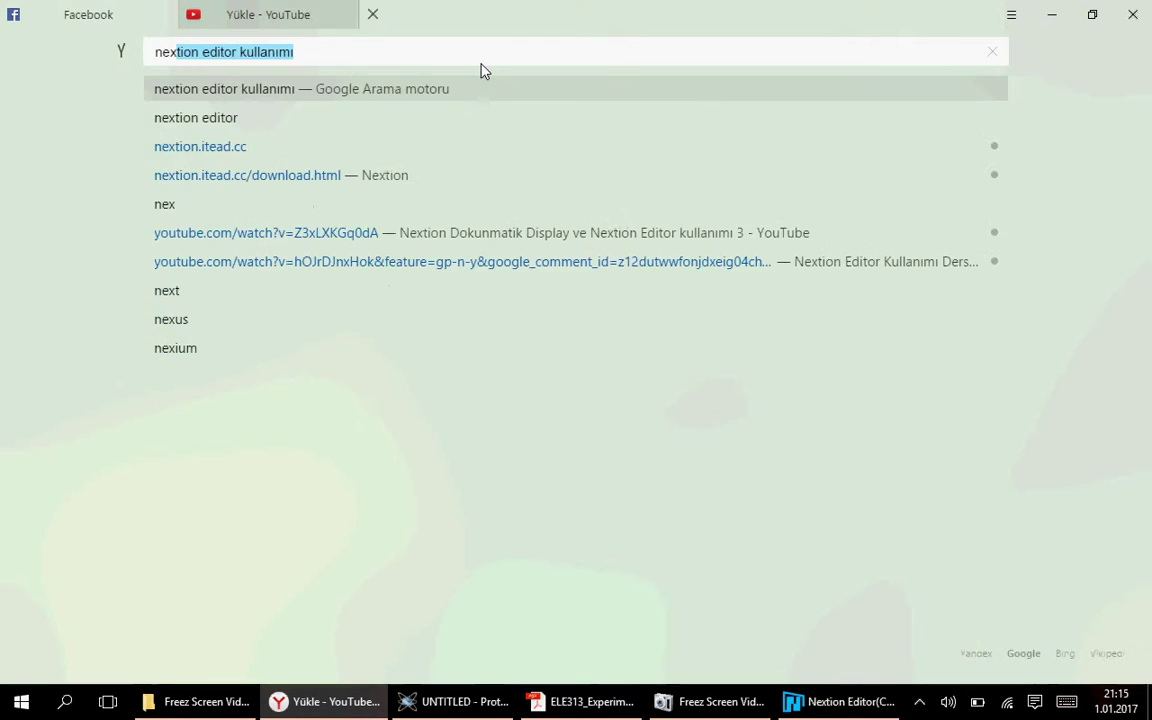
{"action": "key", "text": "Return"}
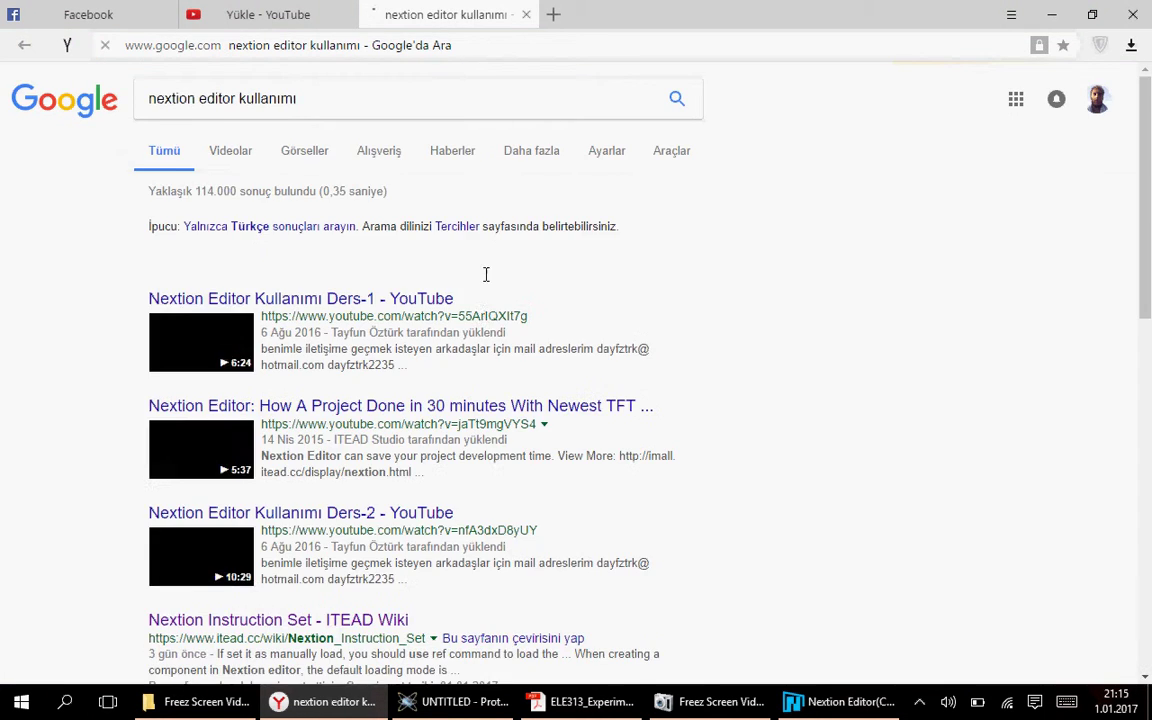
{"action": "scroll", "coordinate": [481, 300], "scroll_direction": "down", "scroll_amount": 6}
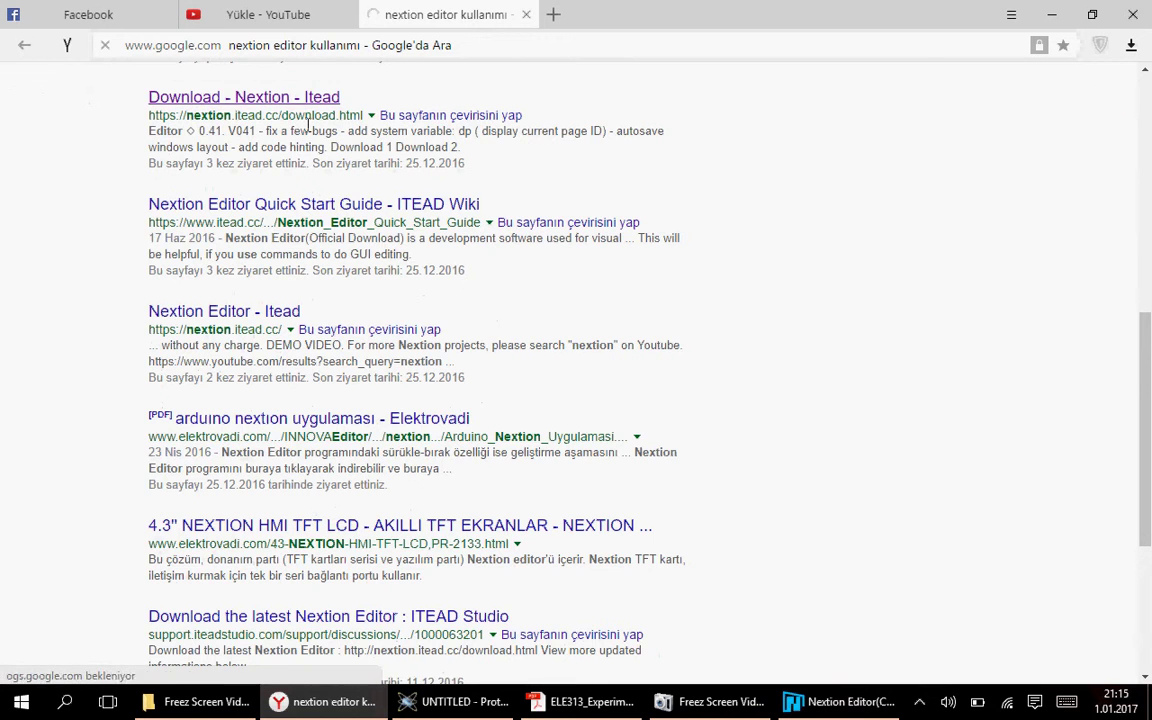
{"action": "scroll", "coordinate": [307, 146], "scroll_direction": "up", "scroll_amount": 2}
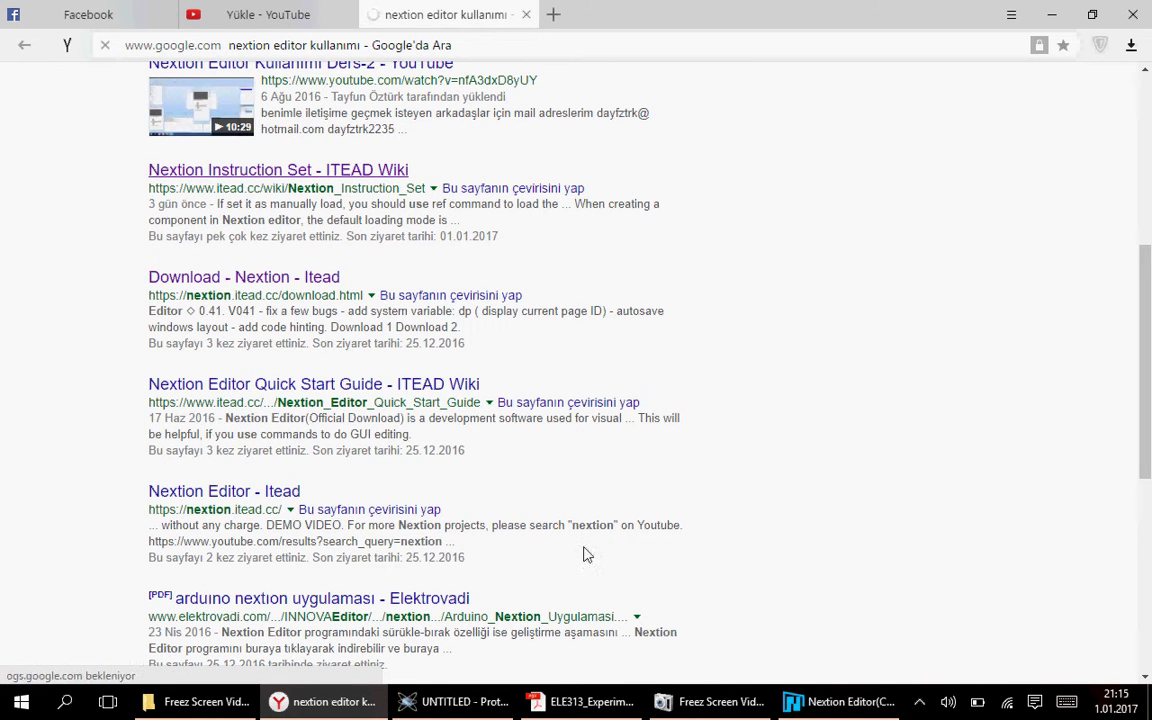
{"action": "mouse_move", "coordinate": [712, 692]}
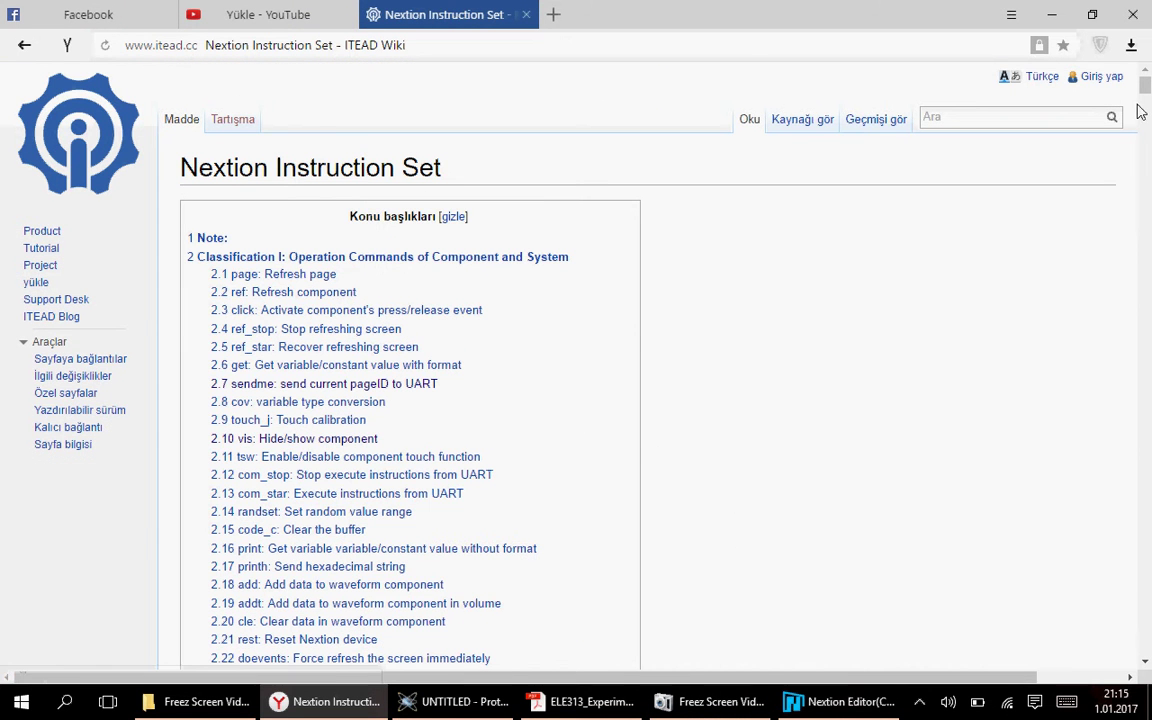
Find "rtc" on the page and examine the RTC variables entry, highlighting its Enhanced Only restriction.
{"action": "key", "text": "ctrl+f"}
{"action": "type", "text": "r"}
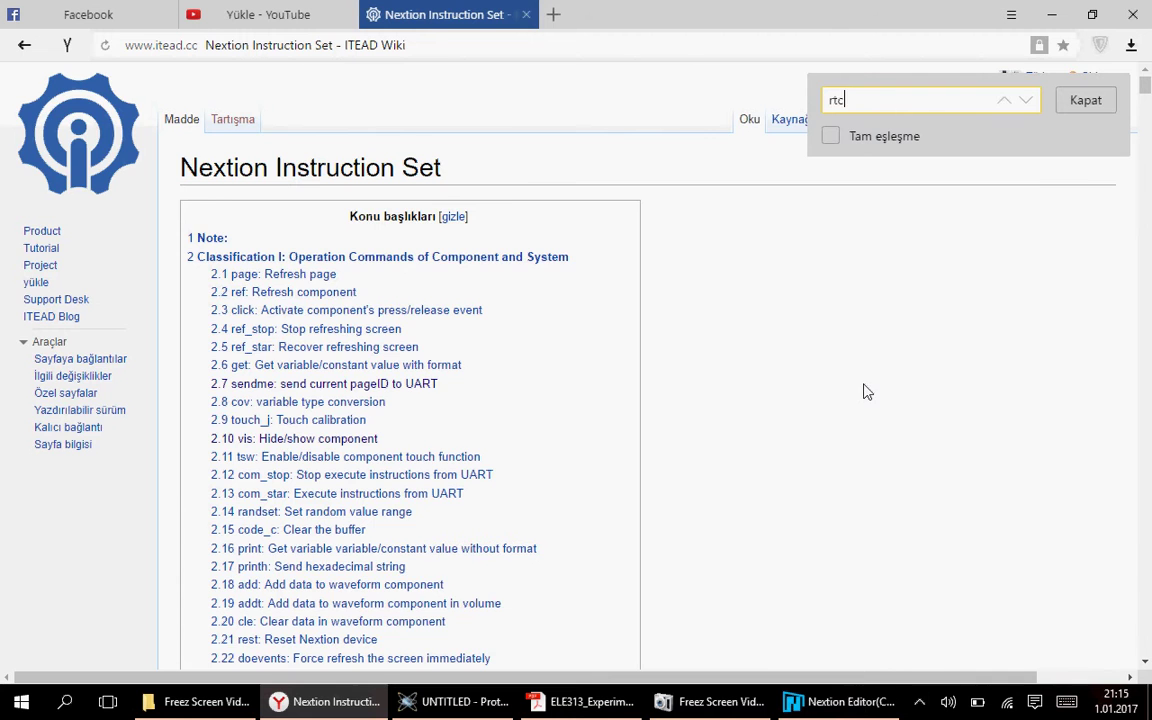
{"action": "type", "text": "tc"}
{"action": "key", "text": "Escape"}
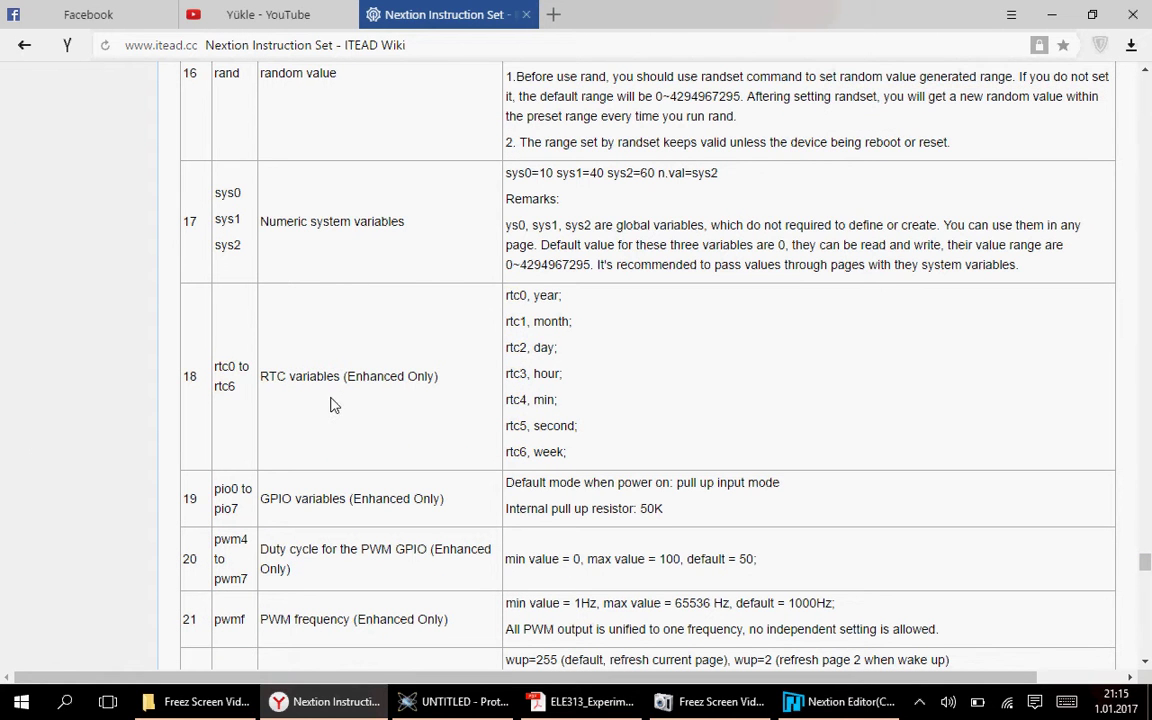
{"action": "double_click", "coordinate": [270, 376]}
{"action": "left_click", "coordinate": [293, 380]}
{"action": "left_click_drag", "start_coordinate": [350, 376], "coordinate": [400, 380]}
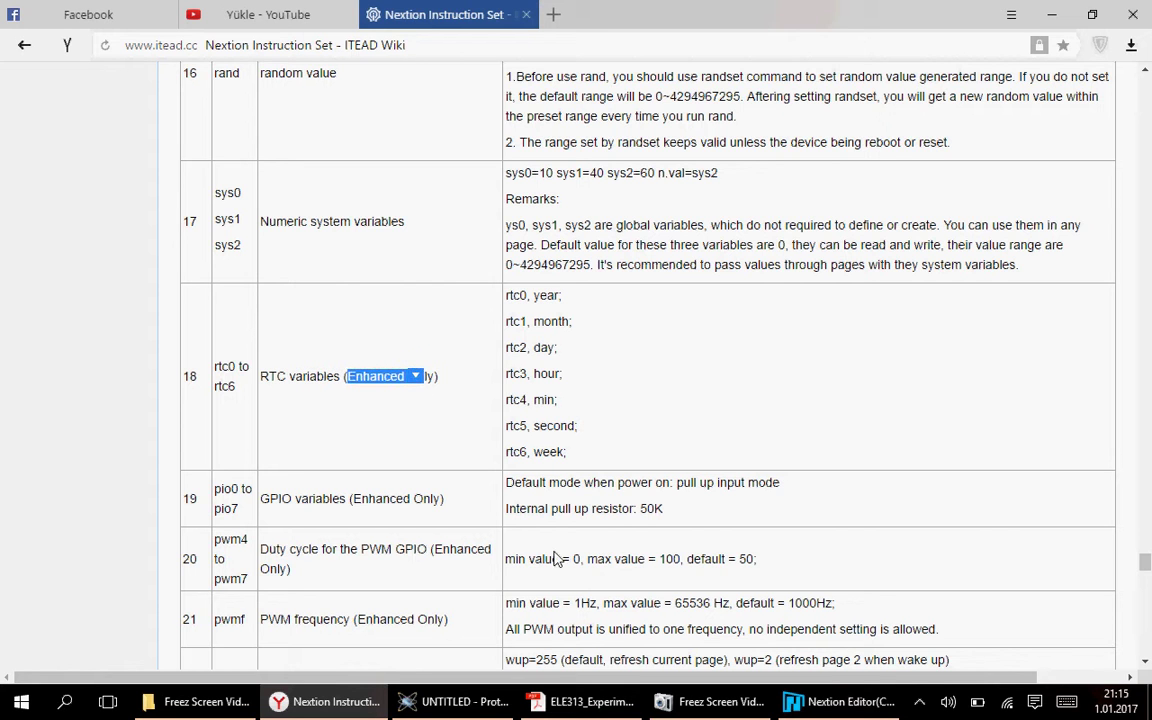
{"action": "left_click", "coordinate": [536, 350]}
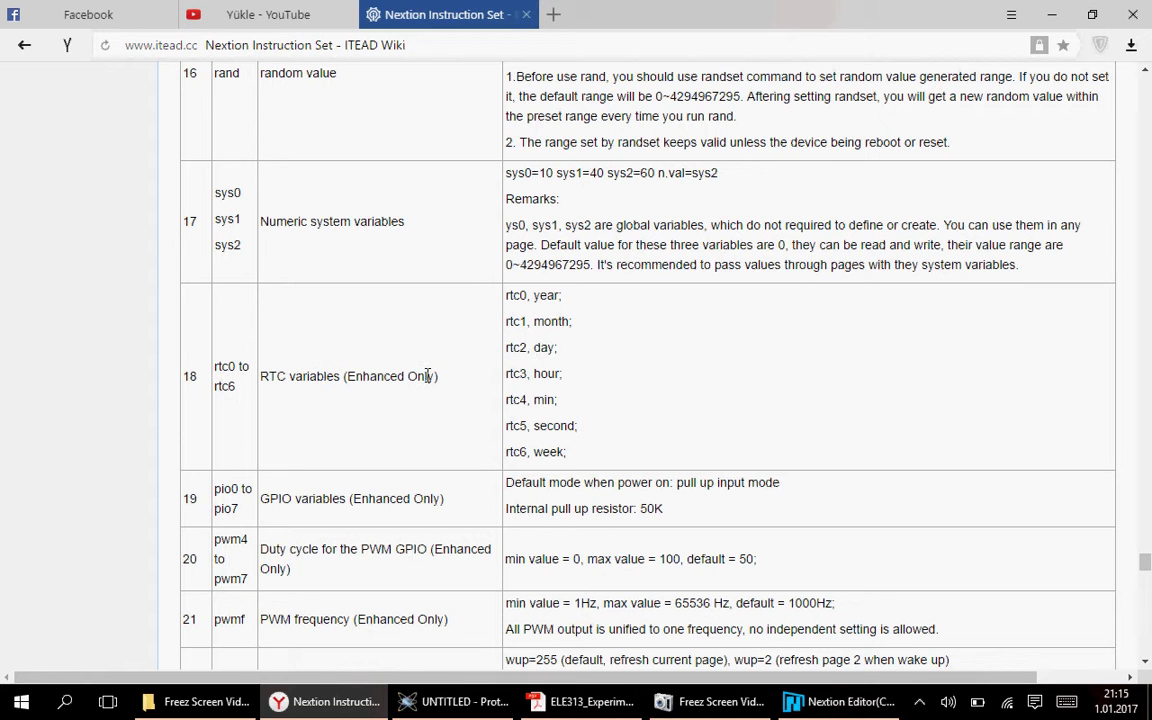
{"action": "left_click_drag", "start_coordinate": [432, 376], "coordinate": [343, 378]}
Switch to Nextion Editor and move number component n3 slightly down, roughly level with n4.
{"action": "left_click", "coordinate": [846, 701]}
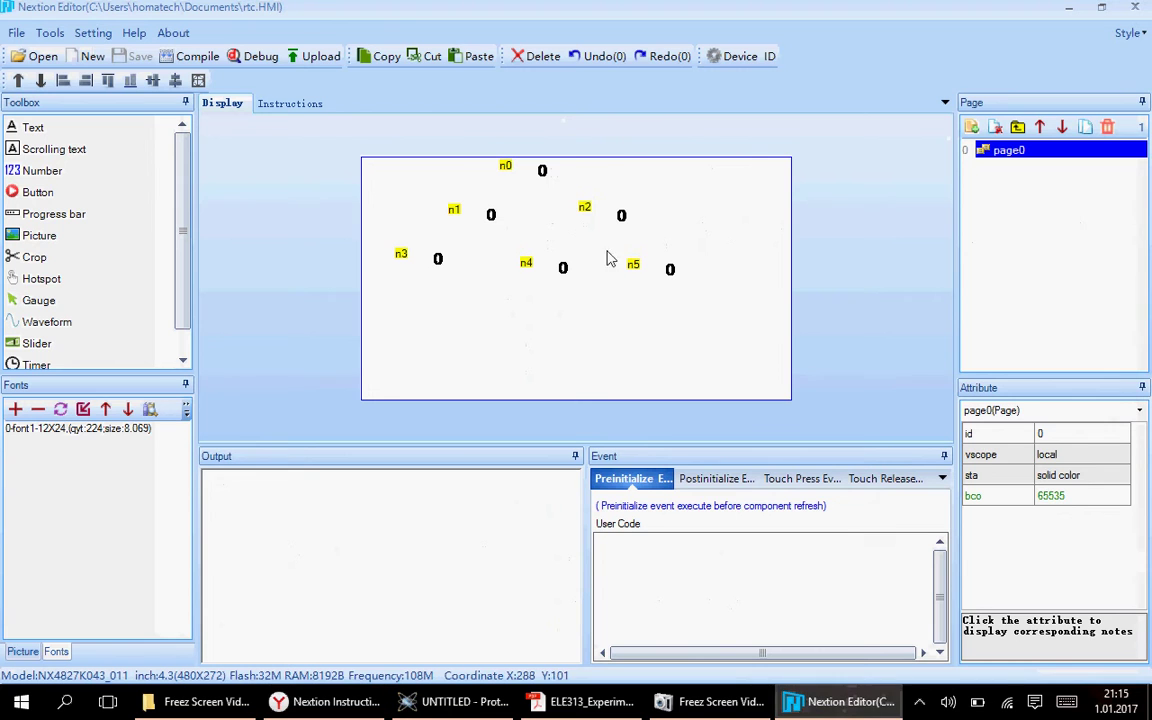
{"action": "left_click_drag", "start_coordinate": [441, 267], "coordinate": [442, 276]}
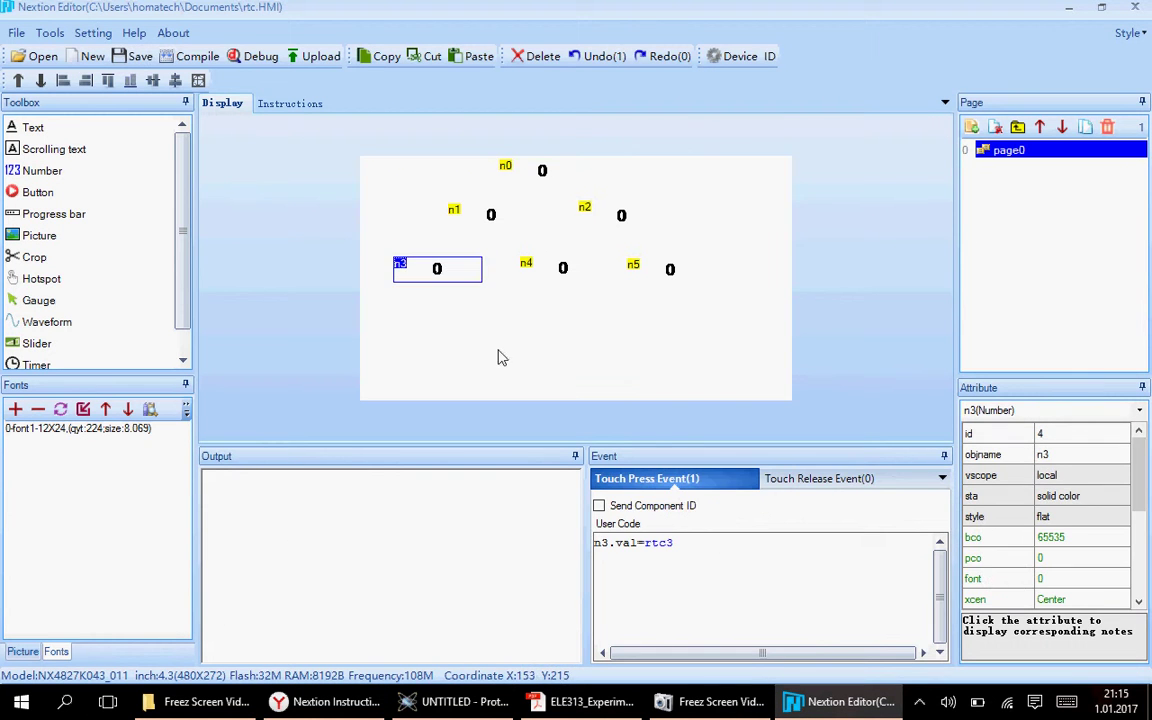
{"action": "left_click", "coordinate": [480, 320]}
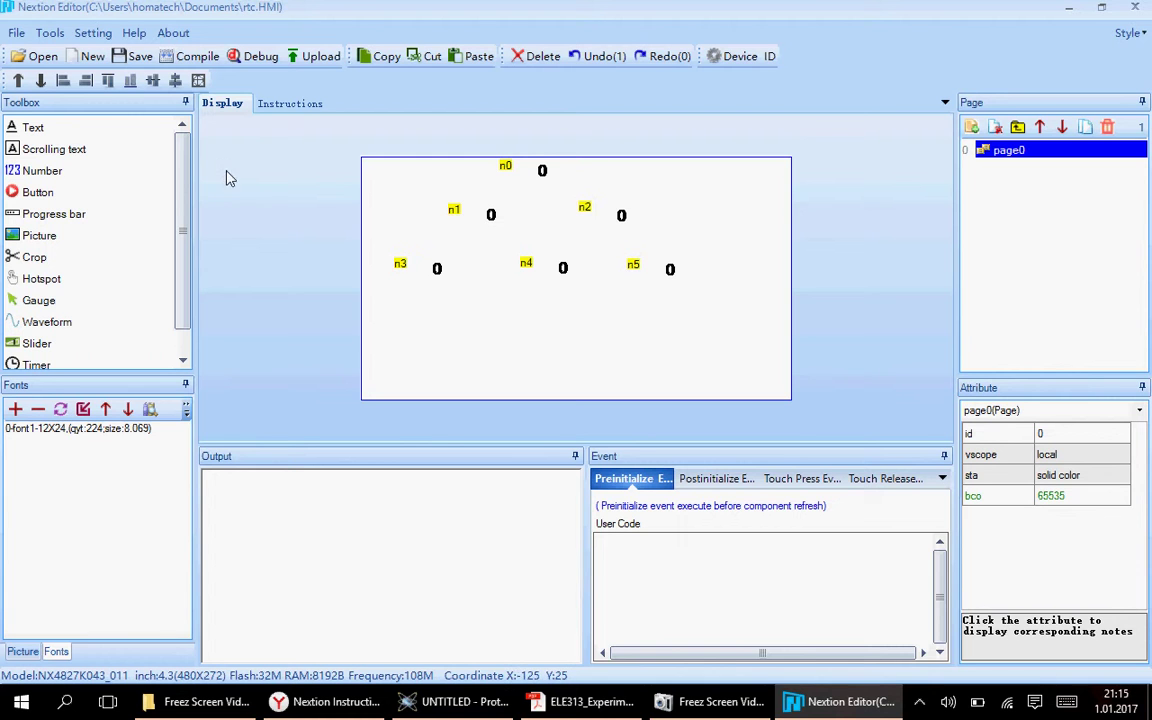
Review the touch press event code of number components n5, n4 and n3.
{"action": "left_click", "coordinate": [671, 279]}
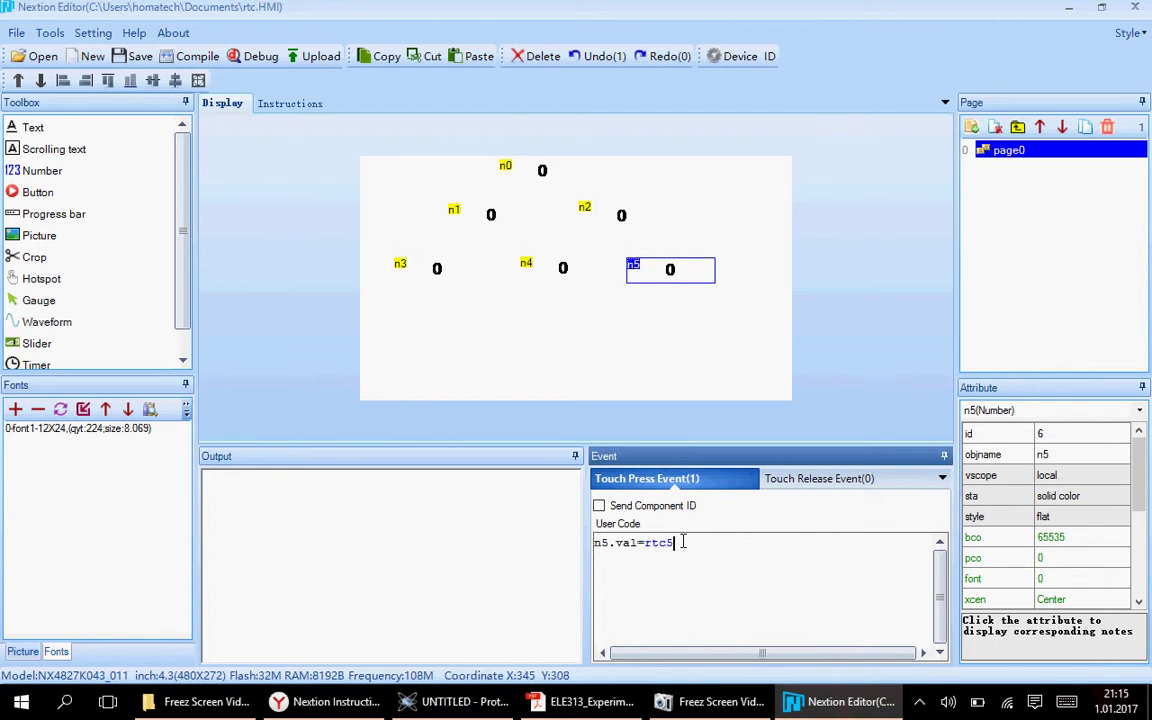
{"action": "left_click", "coordinate": [557, 273]}
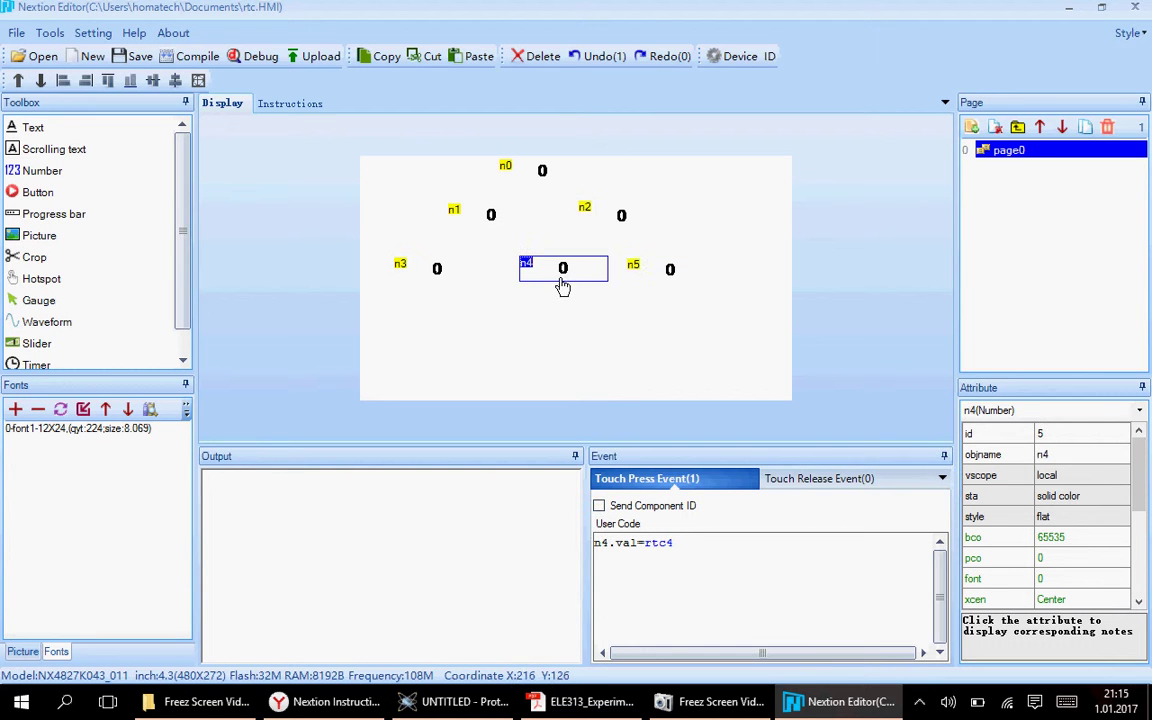
{"action": "left_click", "coordinate": [462, 273]}
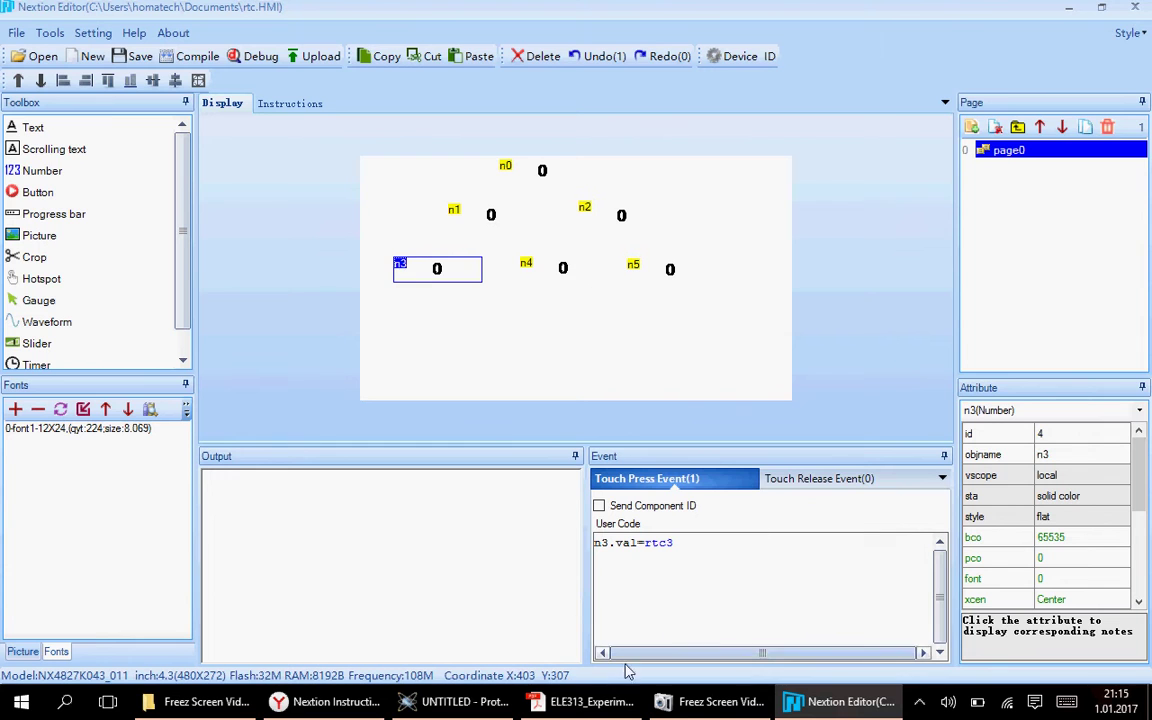
Switch back to the instruction set page and examine what variables rtc5 down to rtc0 each represent.
{"action": "left_click", "coordinate": [327, 701]}
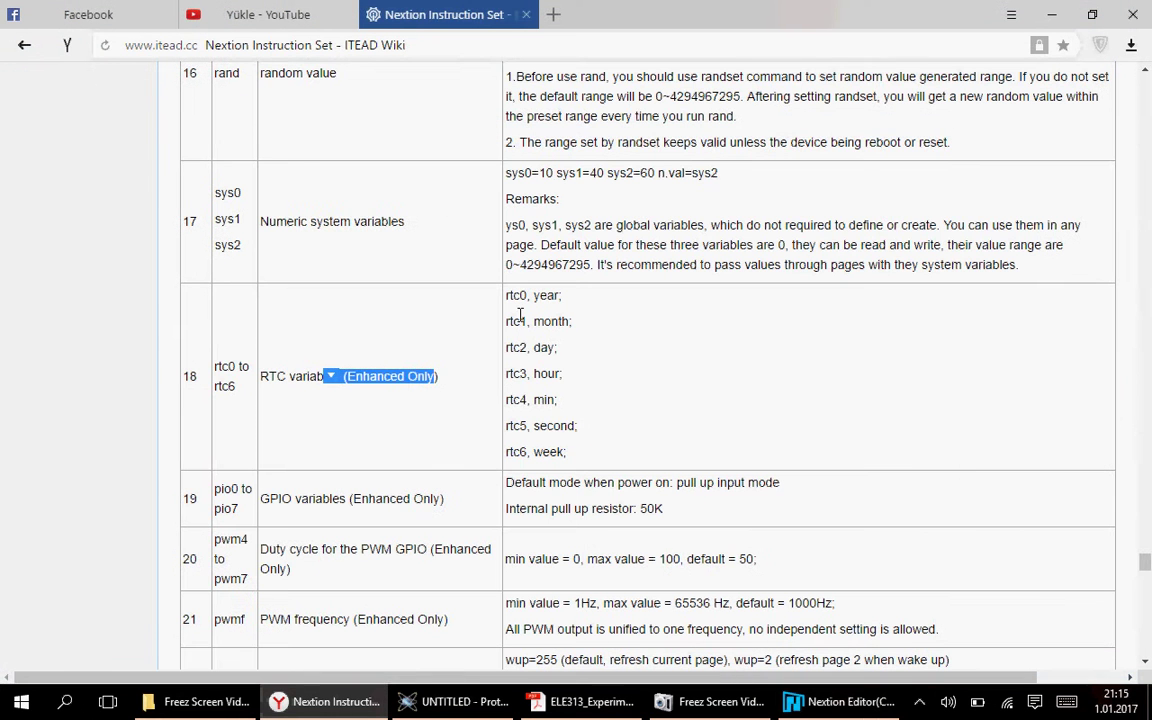
{"action": "left_click", "coordinate": [538, 425]}
{"action": "double_click", "coordinate": [545, 425]}
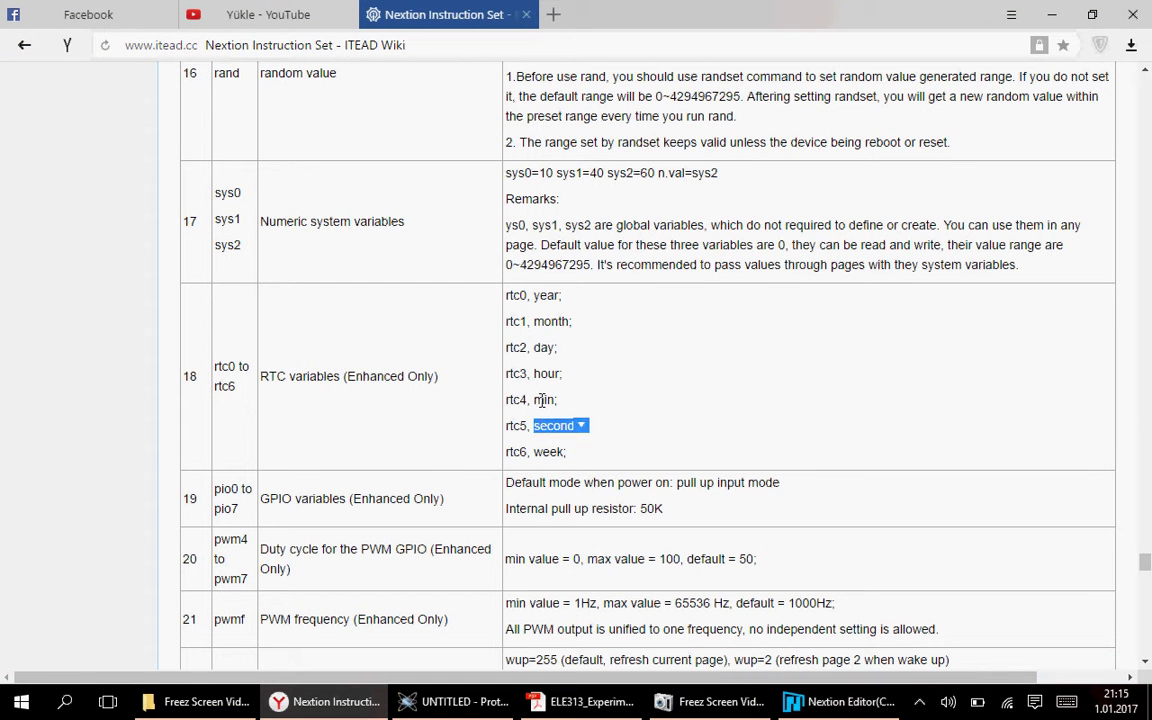
{"action": "double_click", "coordinate": [542, 399]}
{"action": "left_click", "coordinate": [548, 376]}
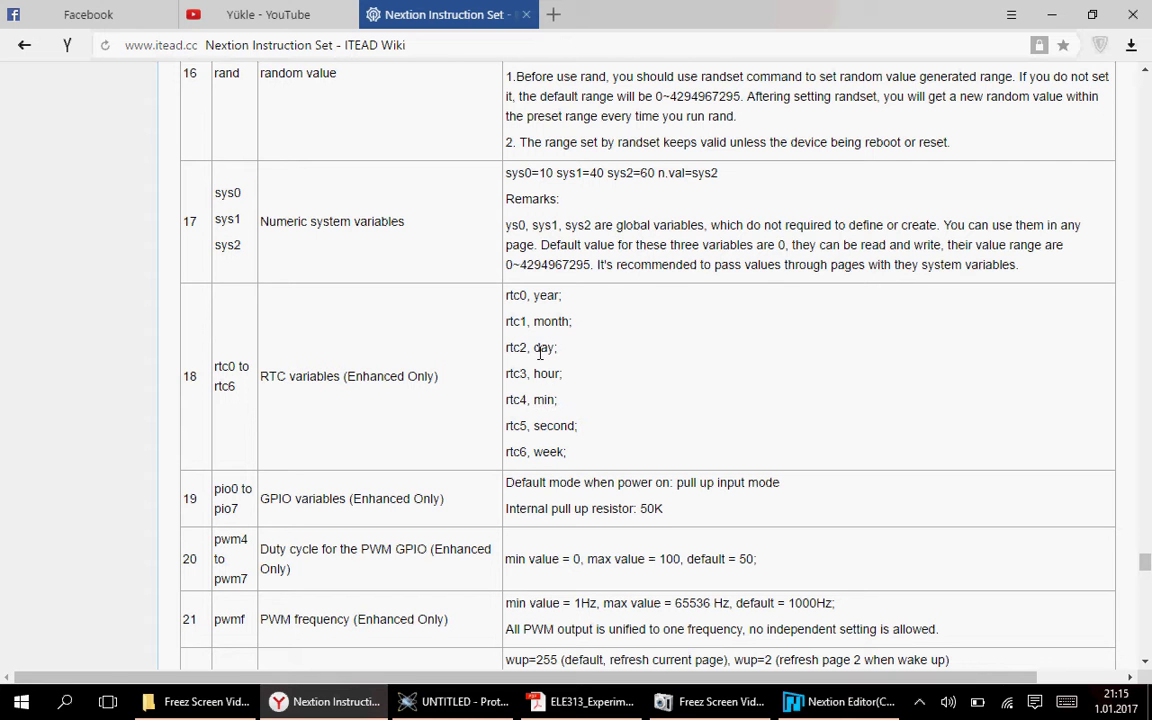
{"action": "double_click", "coordinate": [542, 348]}
{"action": "left_click", "coordinate": [545, 338]}
{"action": "double_click", "coordinate": [550, 321]}
{"action": "left_click", "coordinate": [545, 296]}
{"action": "double_click", "coordinate": [546, 295]}
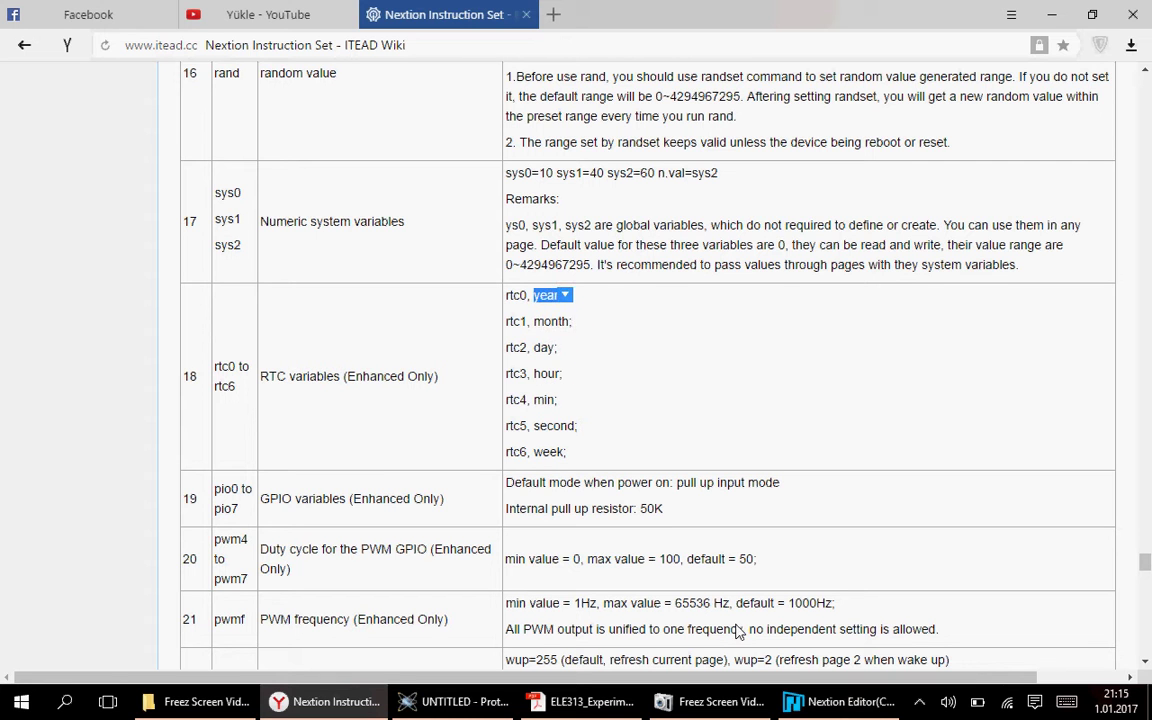
Run the Nextion Editor project in the debug simulator, touch the number fields, compare the seconds field with the system clock, and close the simulator.
{"action": "left_click", "coordinate": [840, 702]}
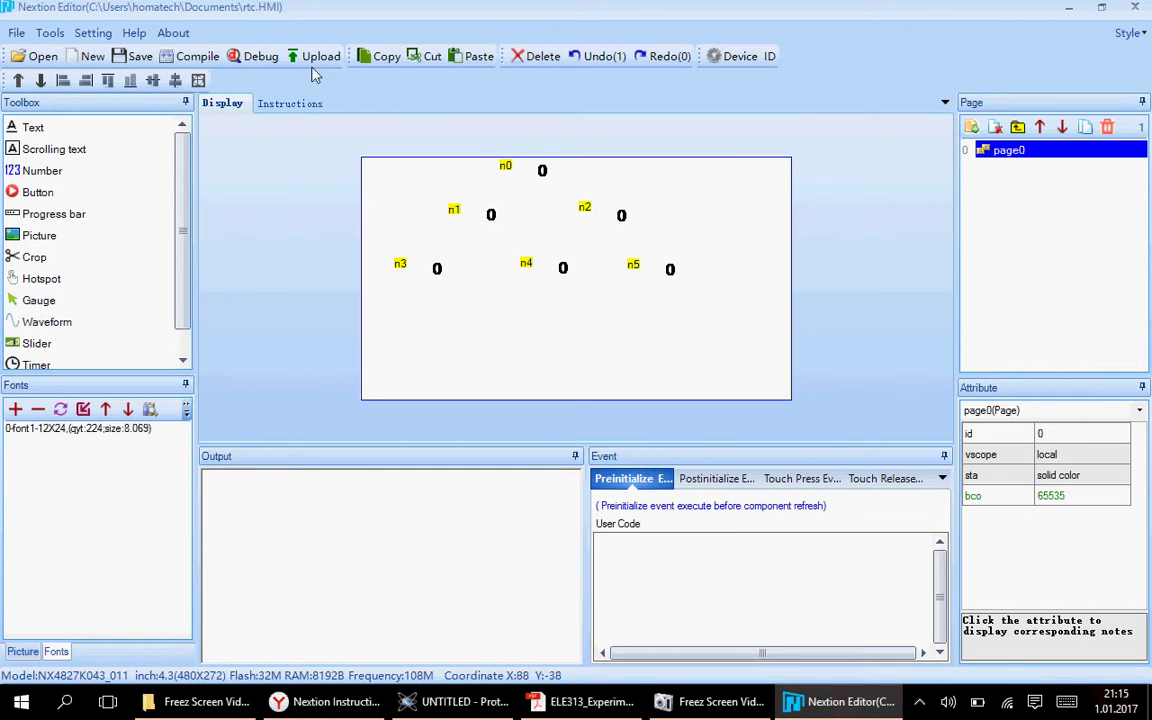
{"action": "left_click", "coordinate": [261, 58]}
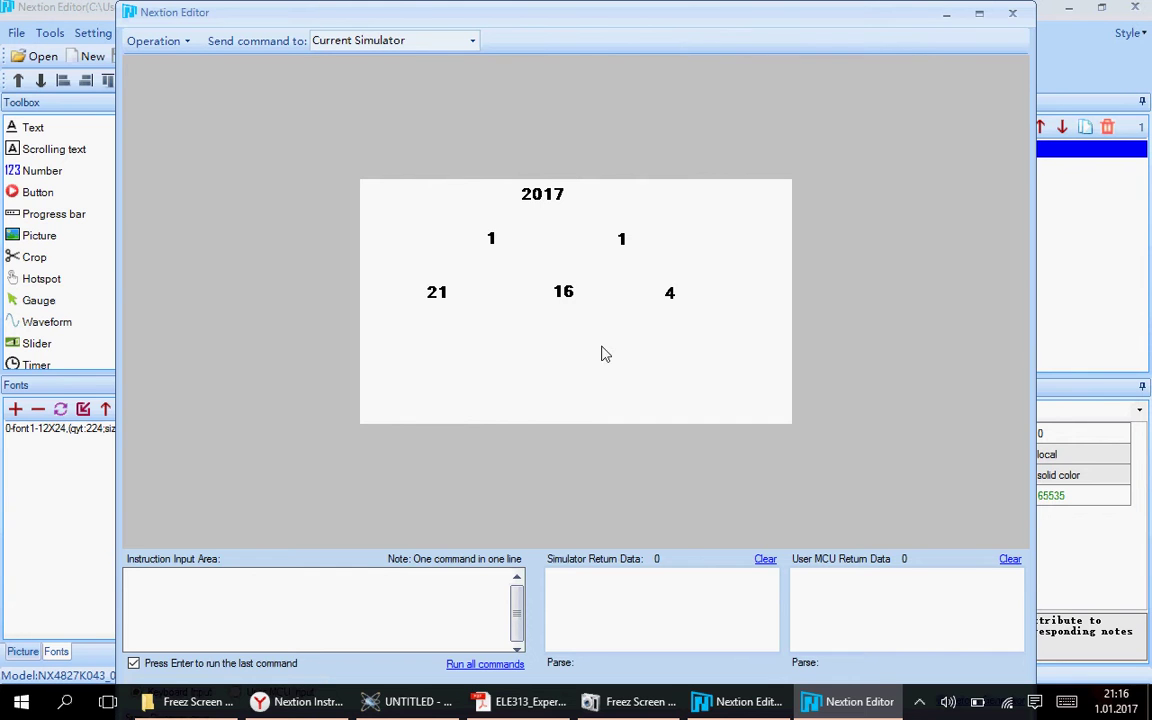
{"action": "left_click", "coordinate": [1117, 700]}
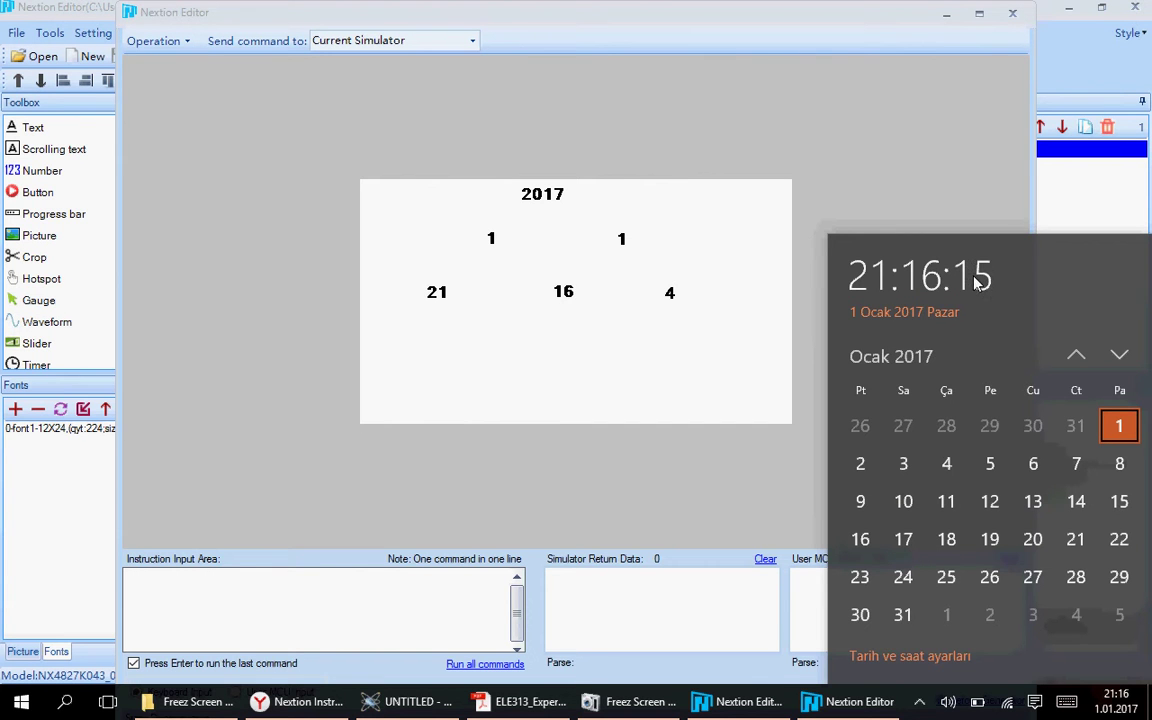
{"action": "left_click", "coordinate": [675, 300]}
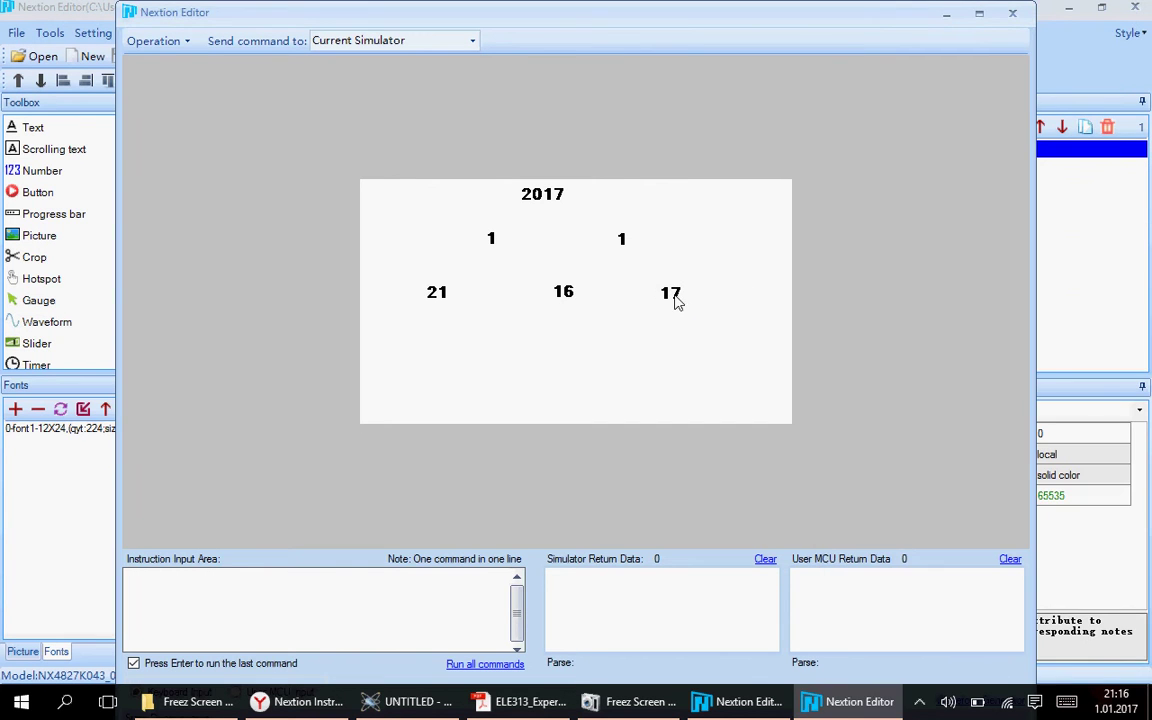
{"action": "left_click", "coordinate": [1120, 701]}
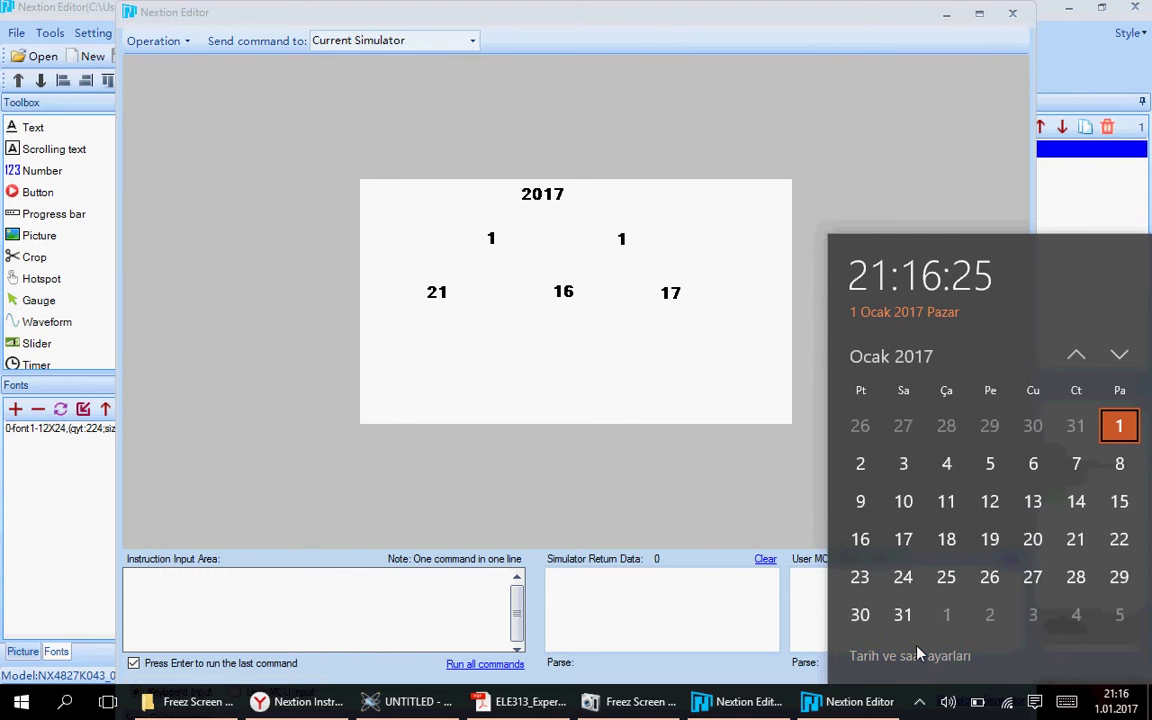
{"action": "left_click", "coordinate": [630, 336]}
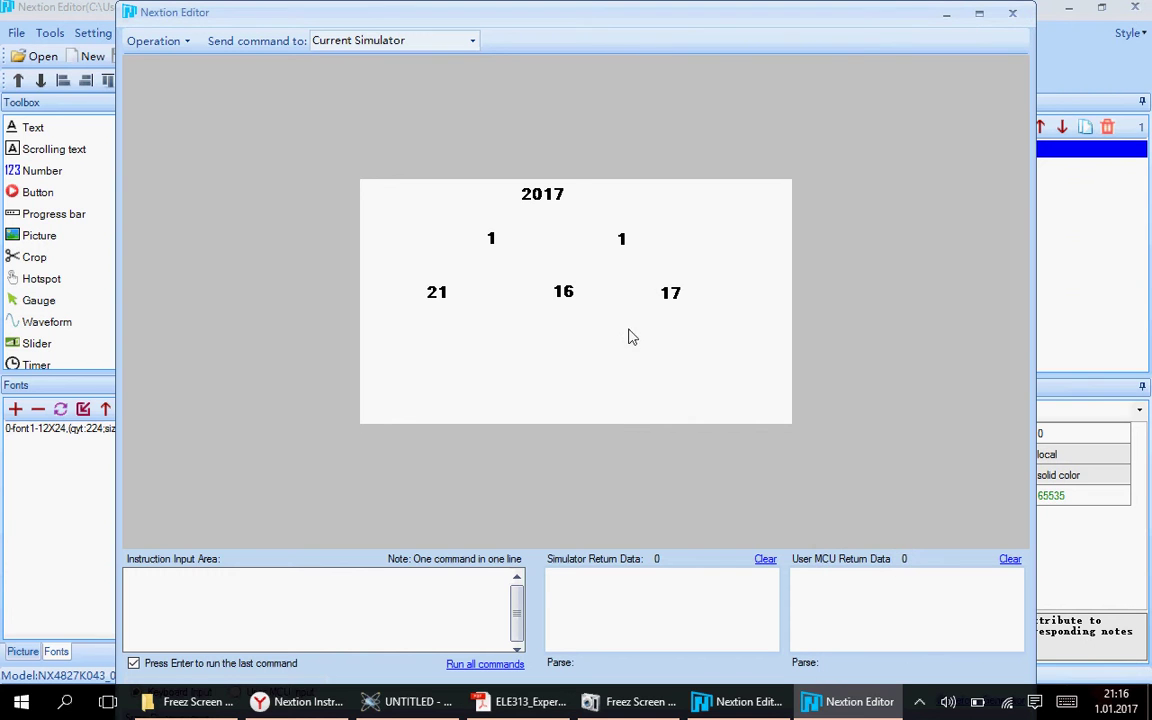
{"action": "left_click", "coordinate": [1022, 14]}
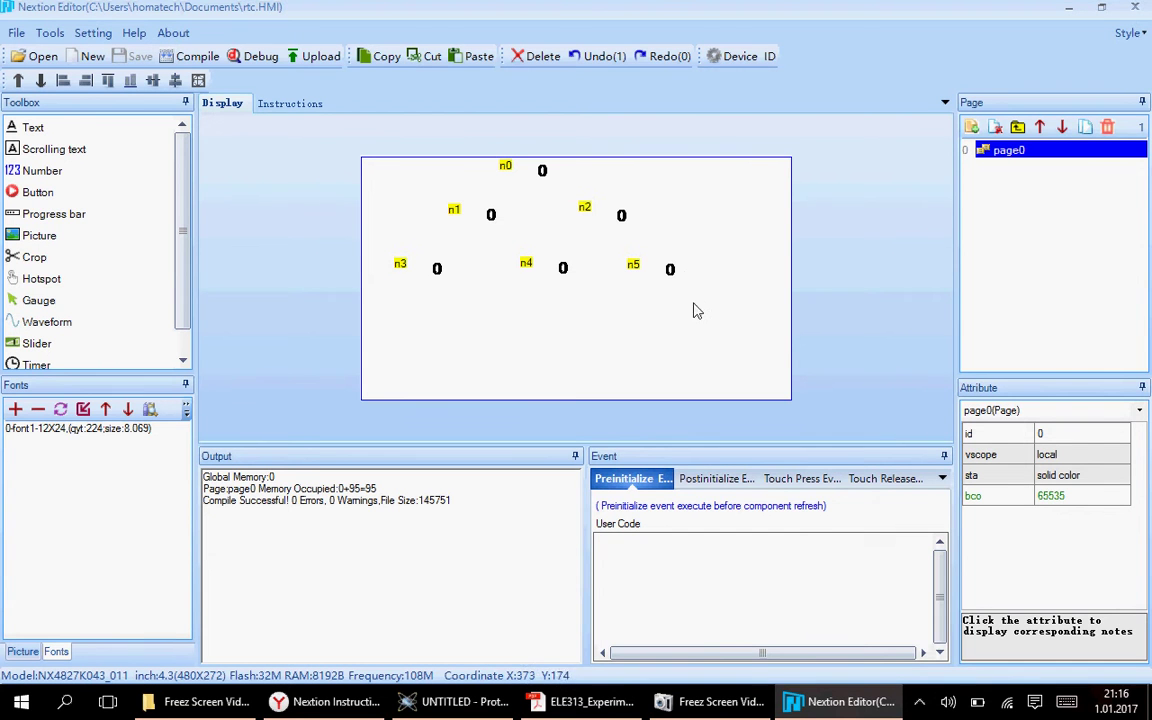
Select all six number components, n0 to n5, and move them together slightly down and to the right.
{"action": "left_click_drag", "start_coordinate": [695, 302], "coordinate": [330, 142]}
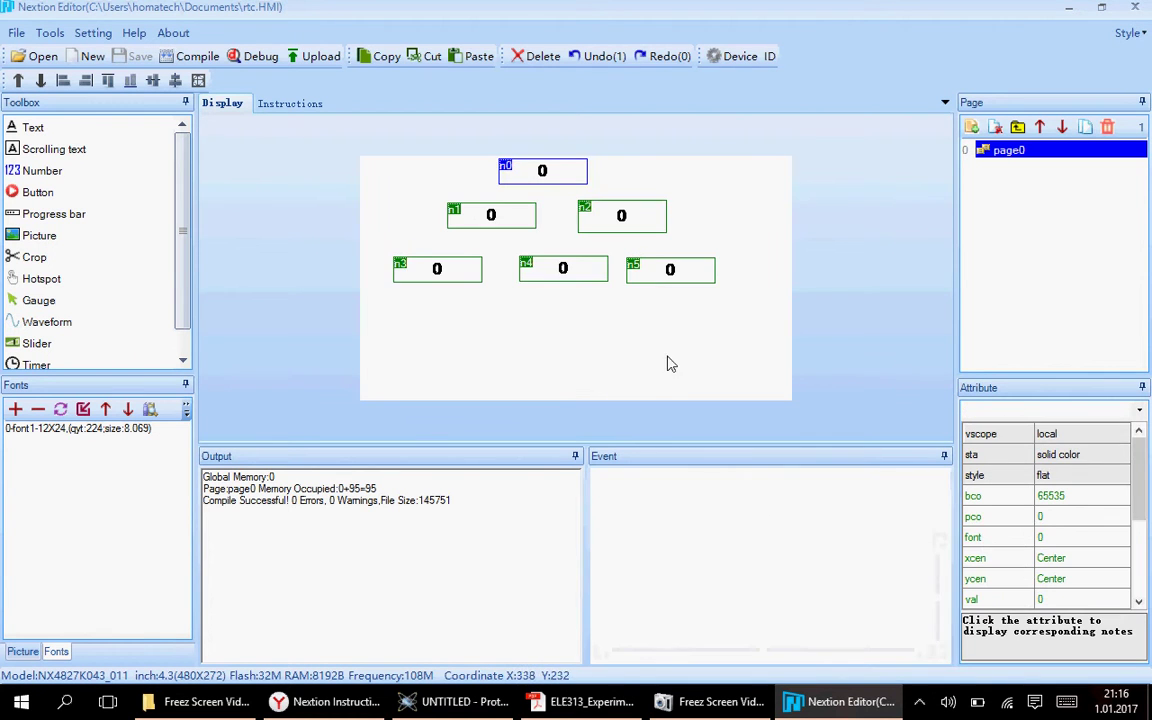
{"action": "left_click_drag", "start_coordinate": [690, 287], "coordinate": [713, 310]}
{"action": "left_click", "coordinate": [735, 362]}
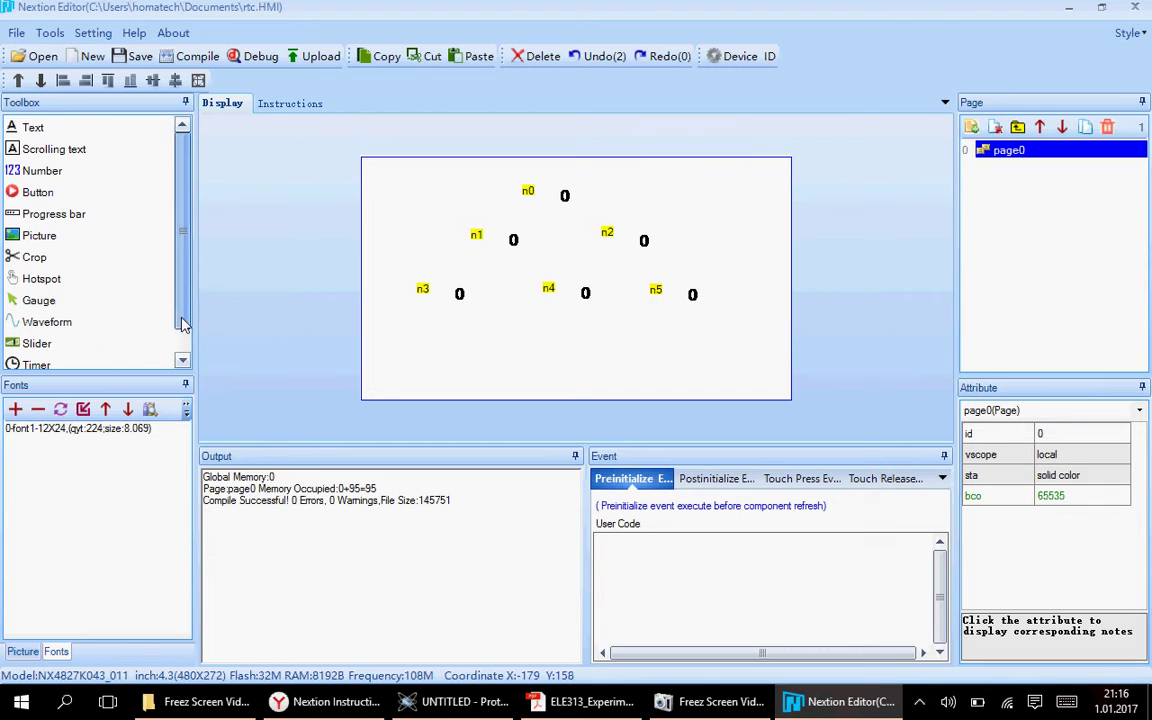
Compare the Basic and Enhanced model lists and change the project's device to the Basic model NX4827T043_011.
{"action": "scroll", "coordinate": [182, 320], "scroll_direction": "down", "scroll_amount": 2}
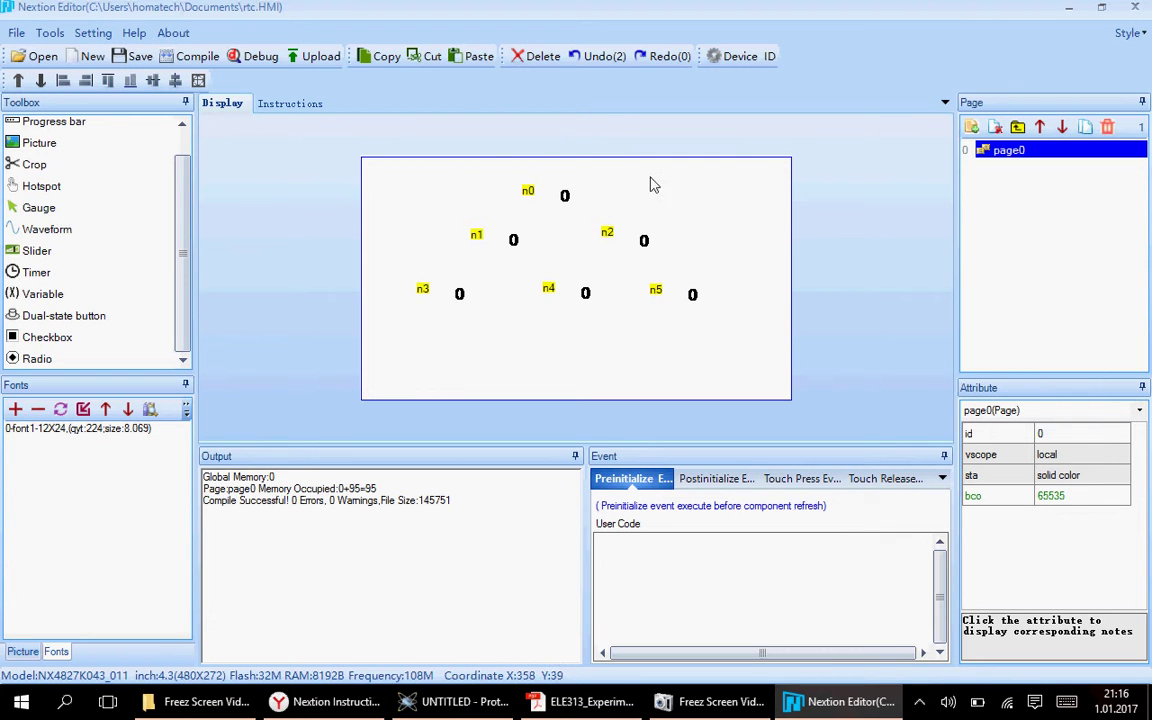
{"action": "left_click", "coordinate": [730, 58]}
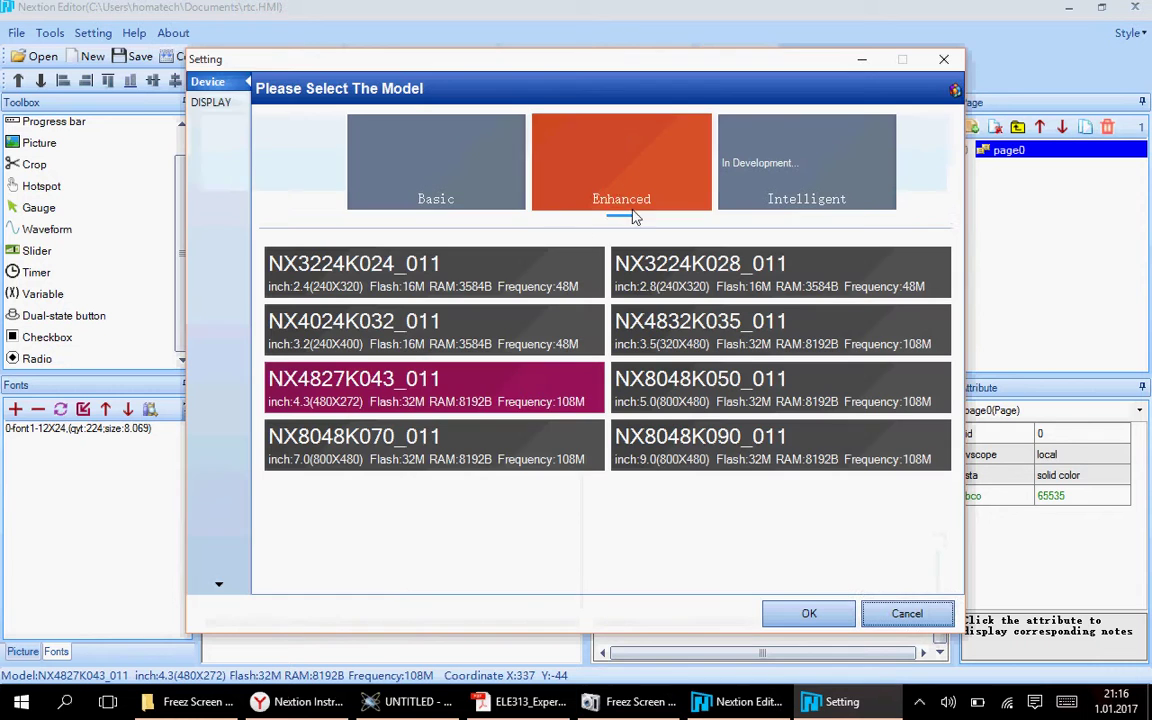
{"action": "left_click", "coordinate": [487, 183]}
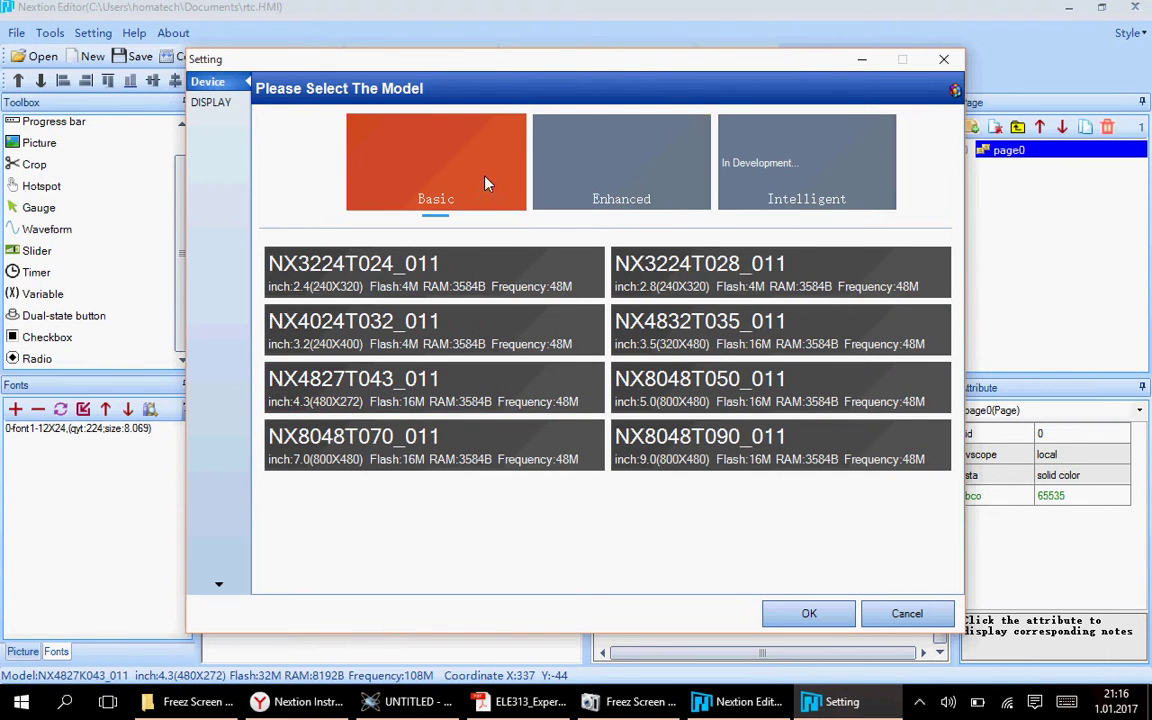
{"action": "left_click", "coordinate": [622, 168]}
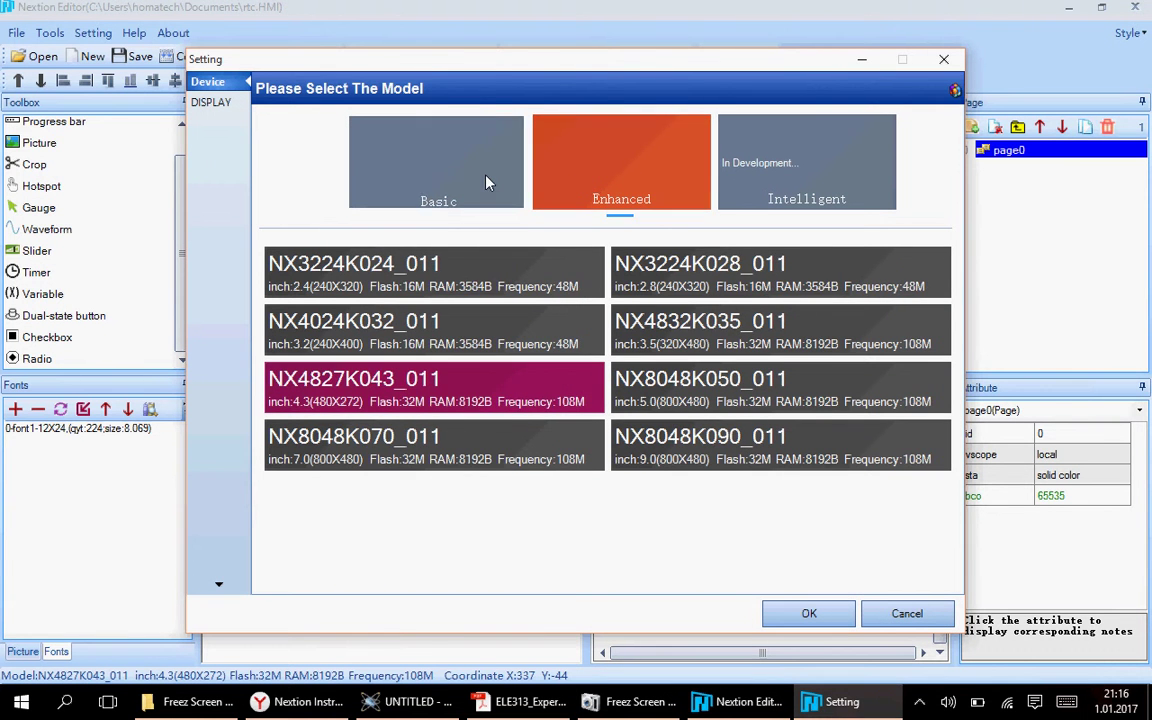
{"action": "left_click", "coordinate": [436, 157]}
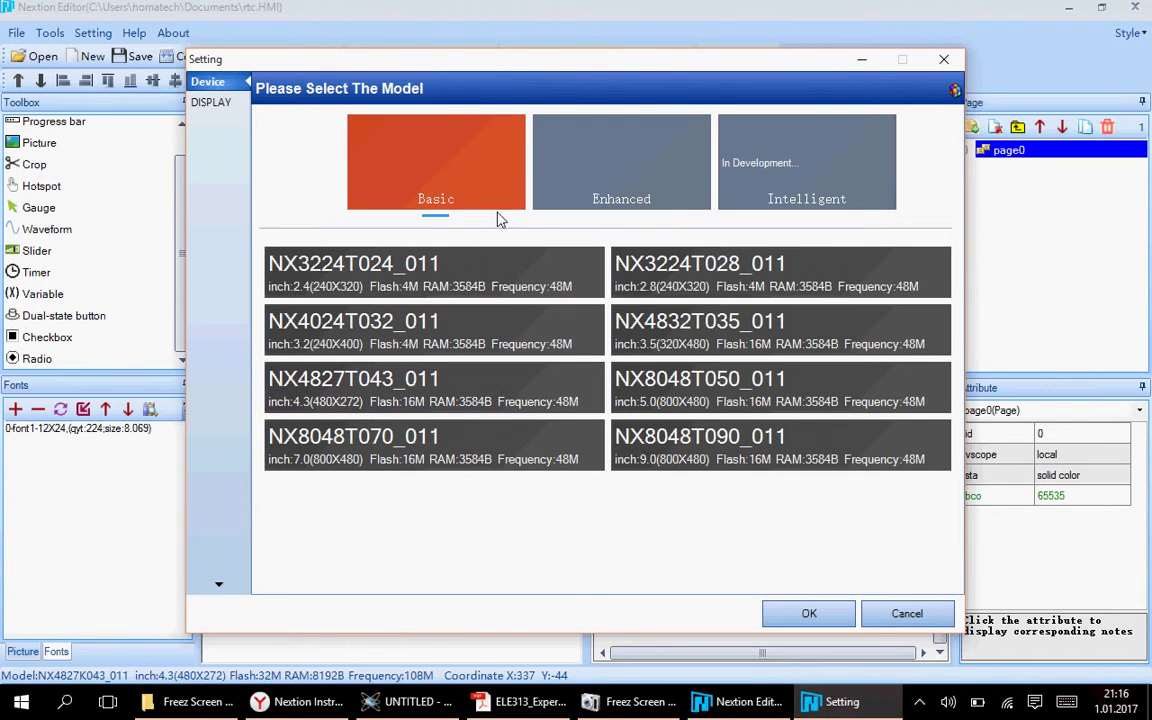
{"action": "left_click", "coordinate": [626, 148]}
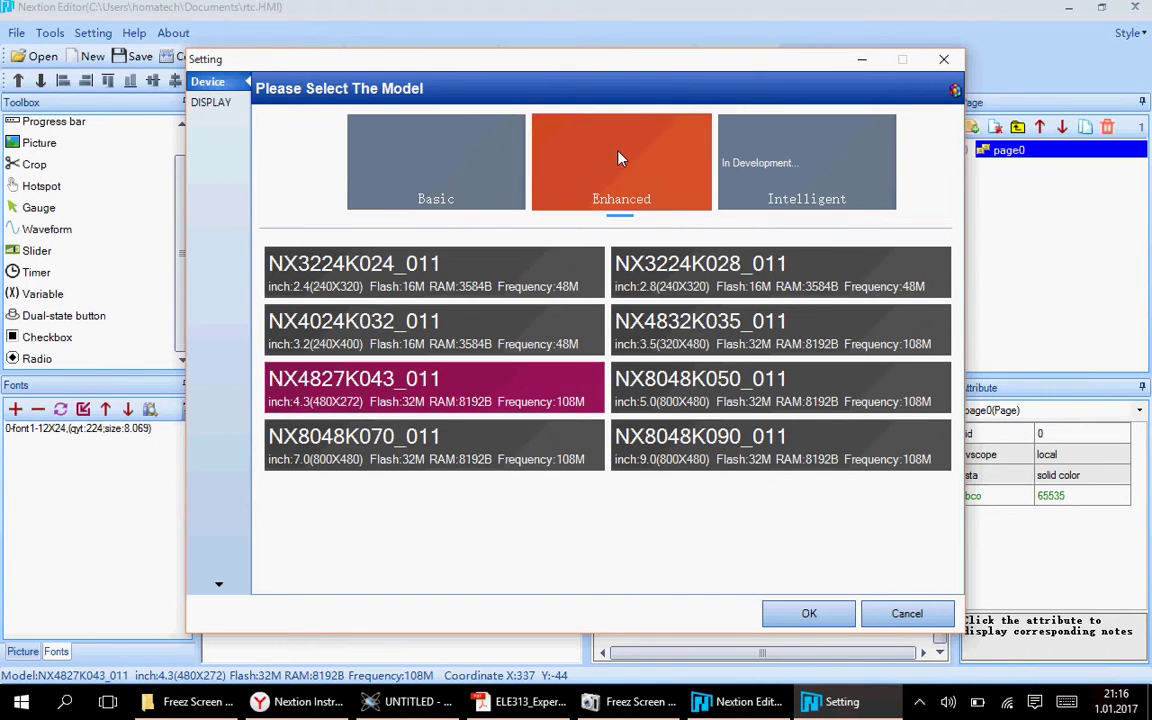
{"action": "left_click", "coordinate": [406, 150]}
{"action": "left_click", "coordinate": [372, 380]}
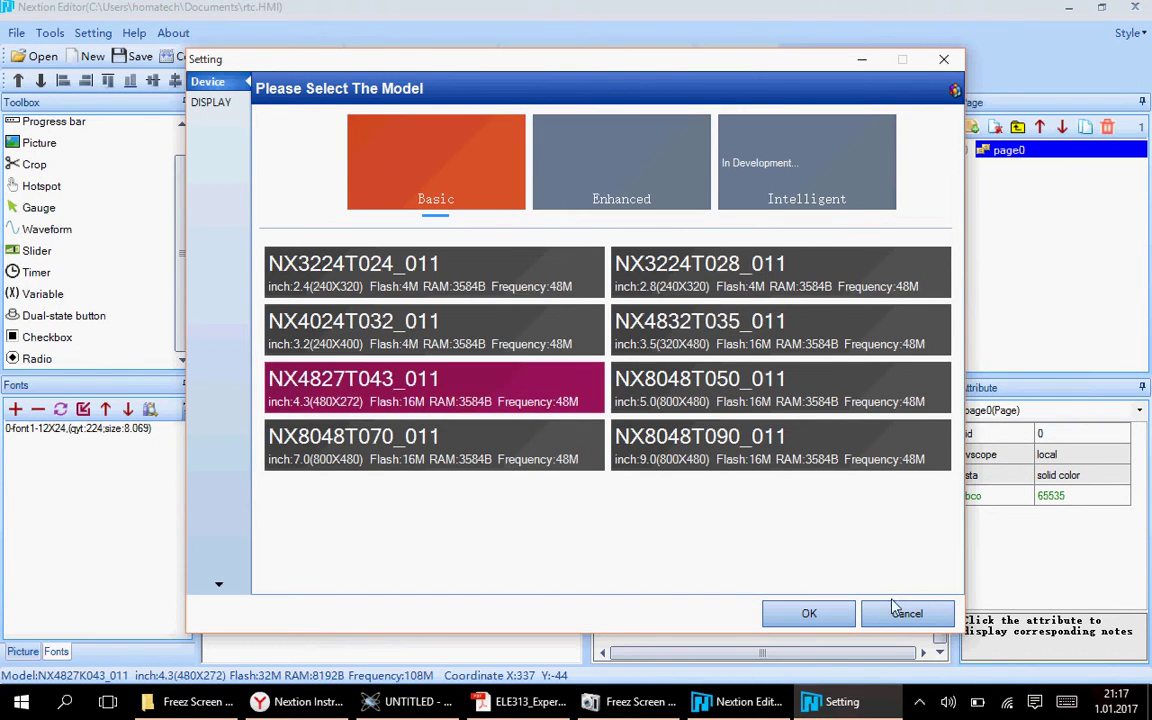
{"action": "left_click", "coordinate": [809, 613]}
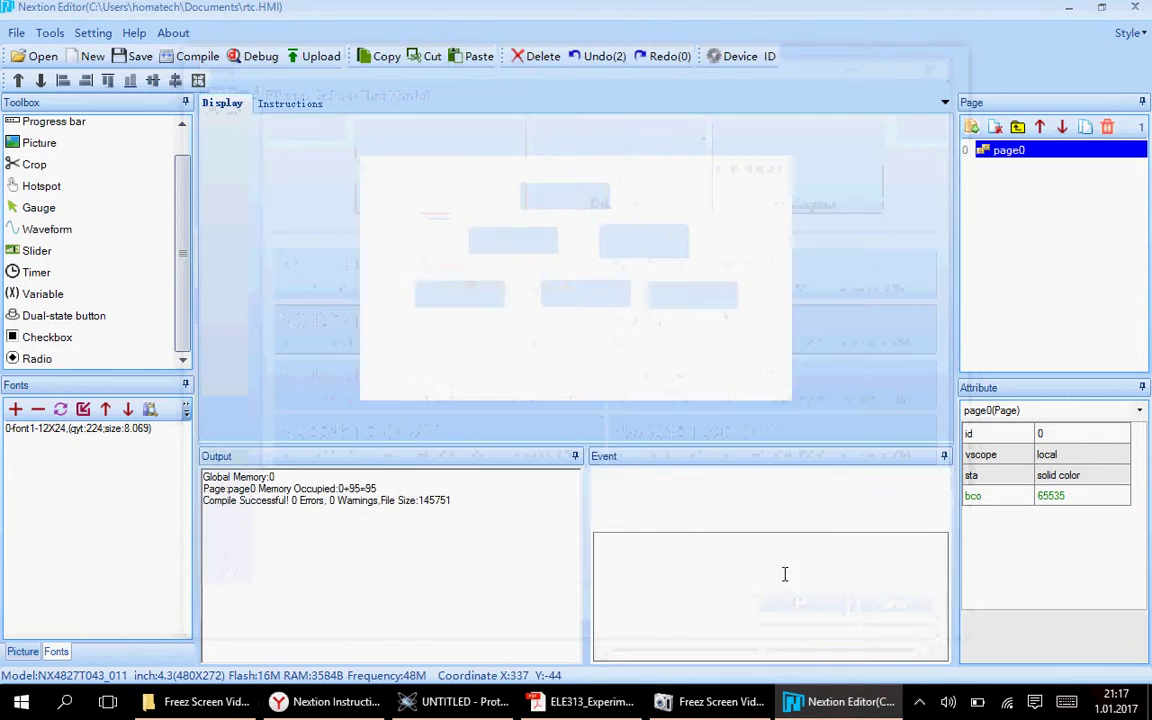
Compile the project, run it in the debug simulator, and close the simulator.
{"action": "left_click", "coordinate": [195, 56]}
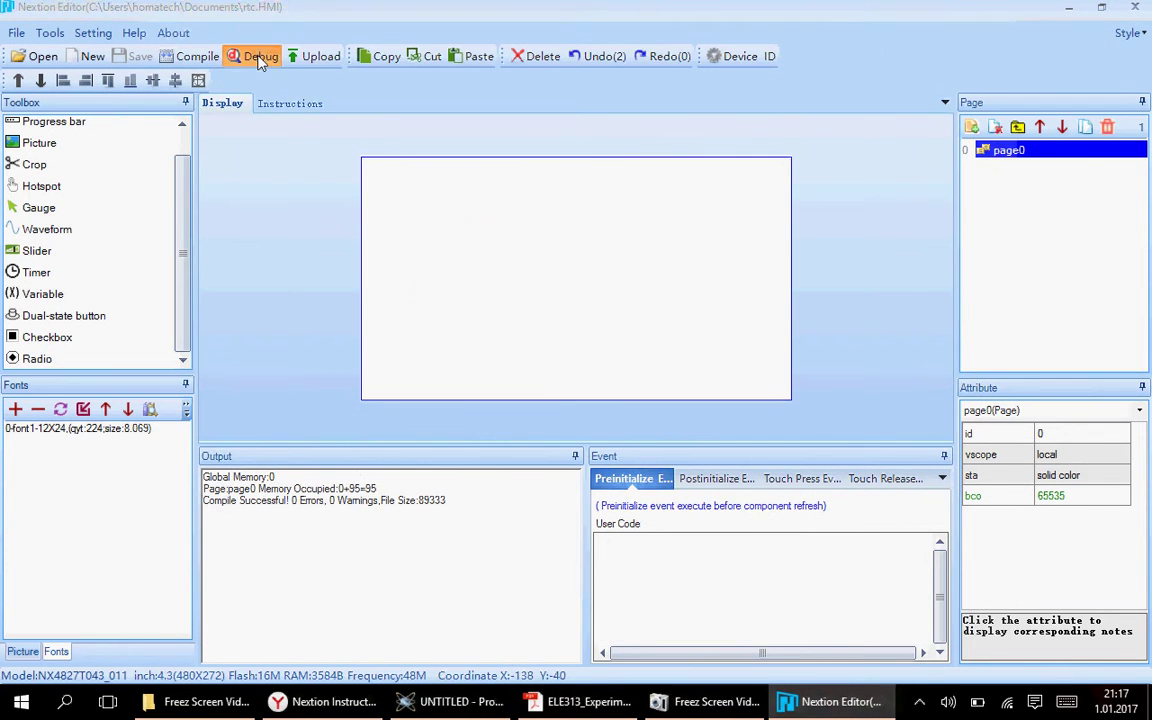
{"action": "left_click", "coordinate": [253, 56]}
{"action": "left_click", "coordinate": [1011, 14]}
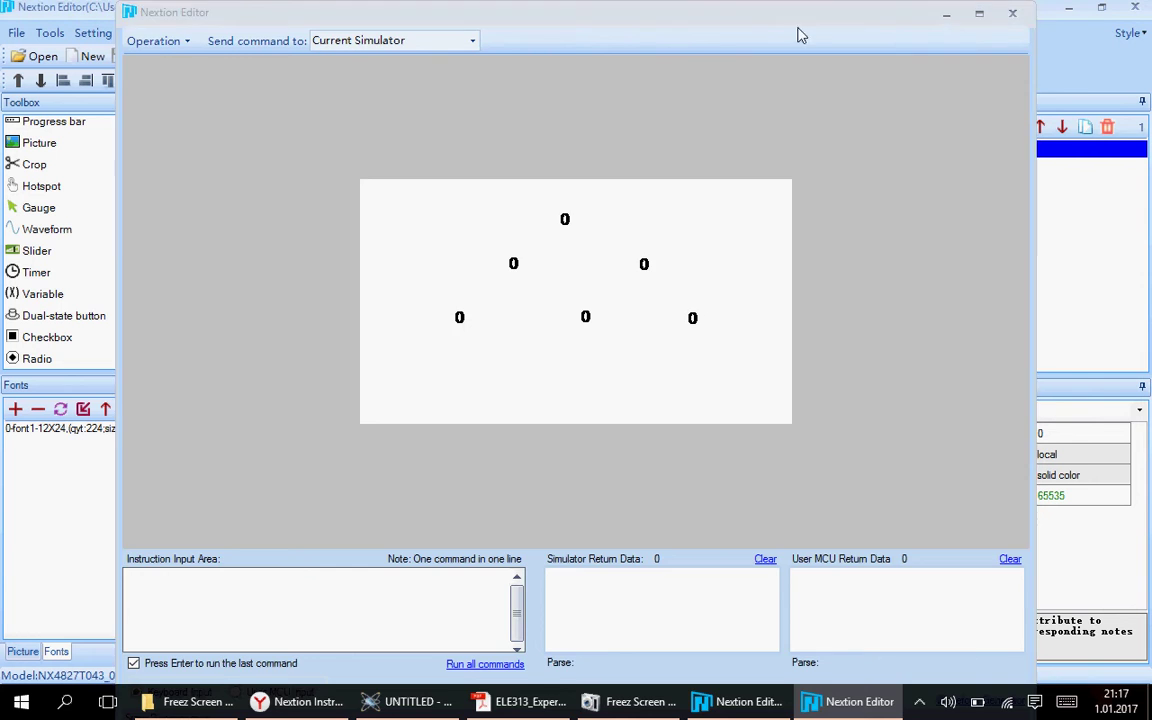
Recheck the Basic and Enhanced device models without changing the selection, then run and close the debug simulator once more.
{"action": "left_click", "coordinate": [750, 56]}
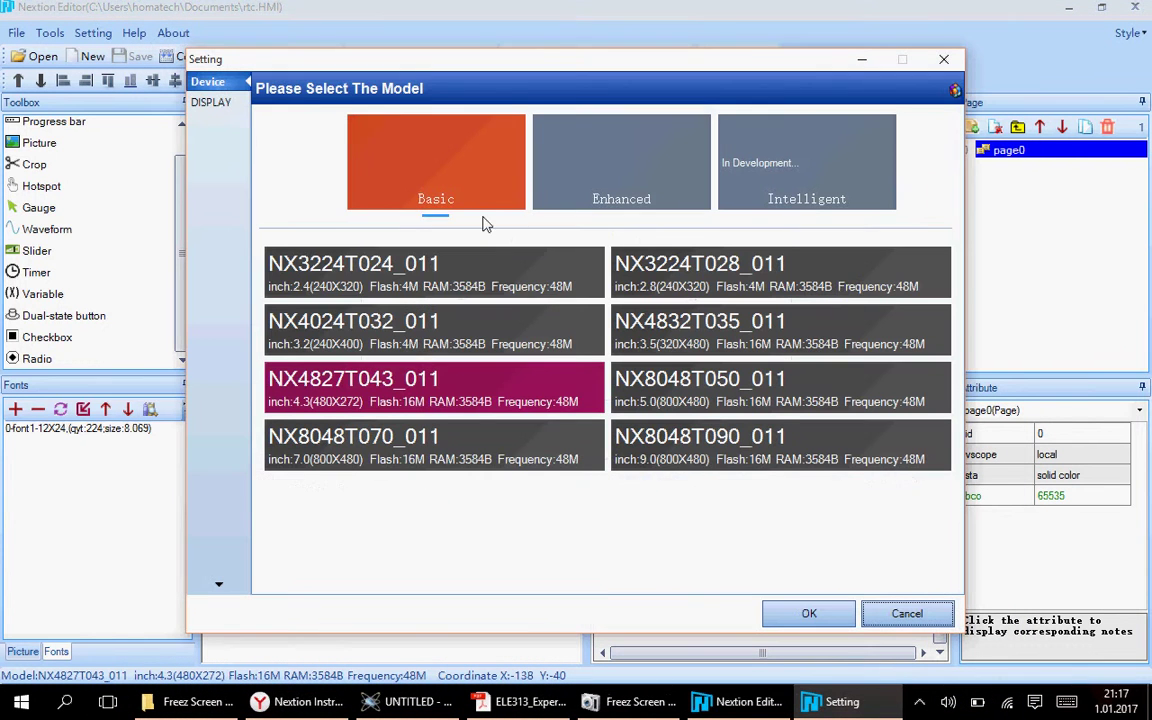
{"action": "left_click", "coordinate": [590, 163]}
{"action": "left_click", "coordinate": [405, 145]}
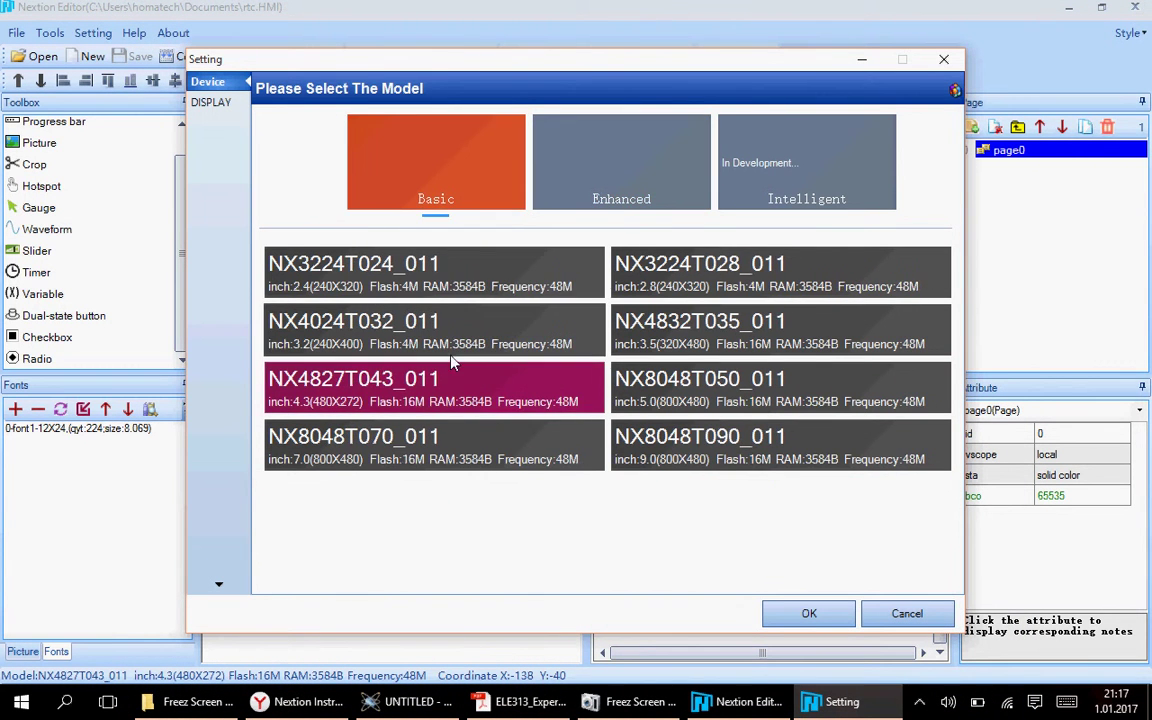
{"action": "left_click", "coordinate": [877, 605]}
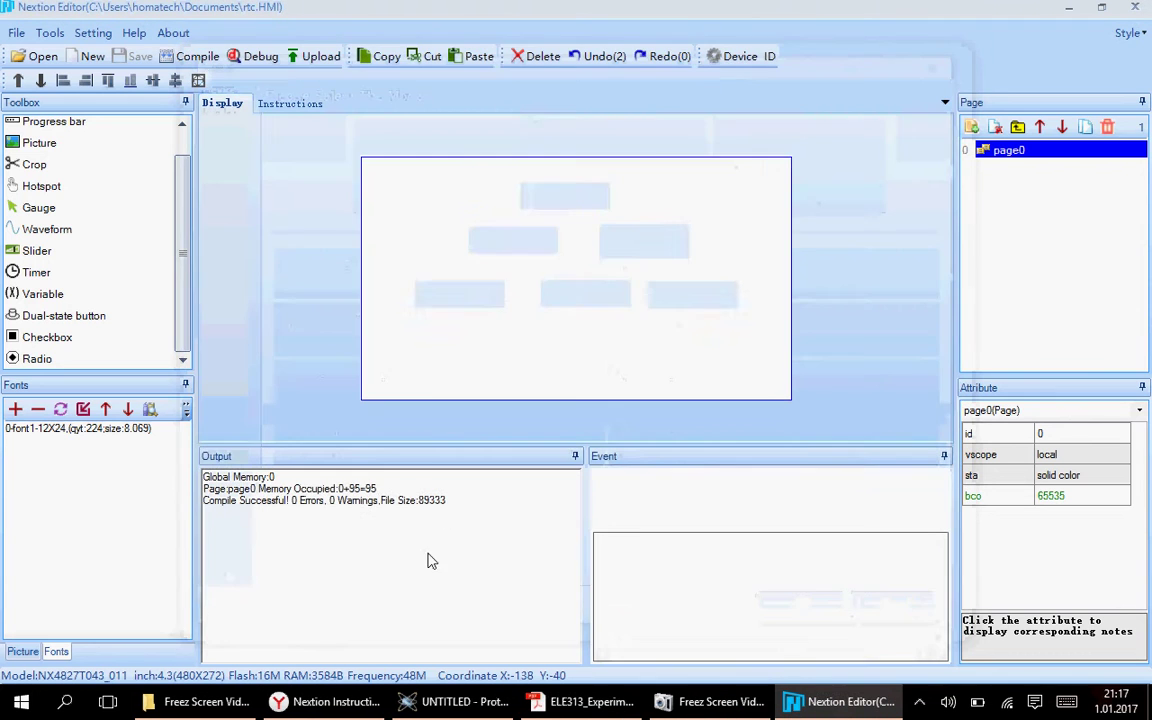
{"action": "left_click", "coordinate": [240, 57]}
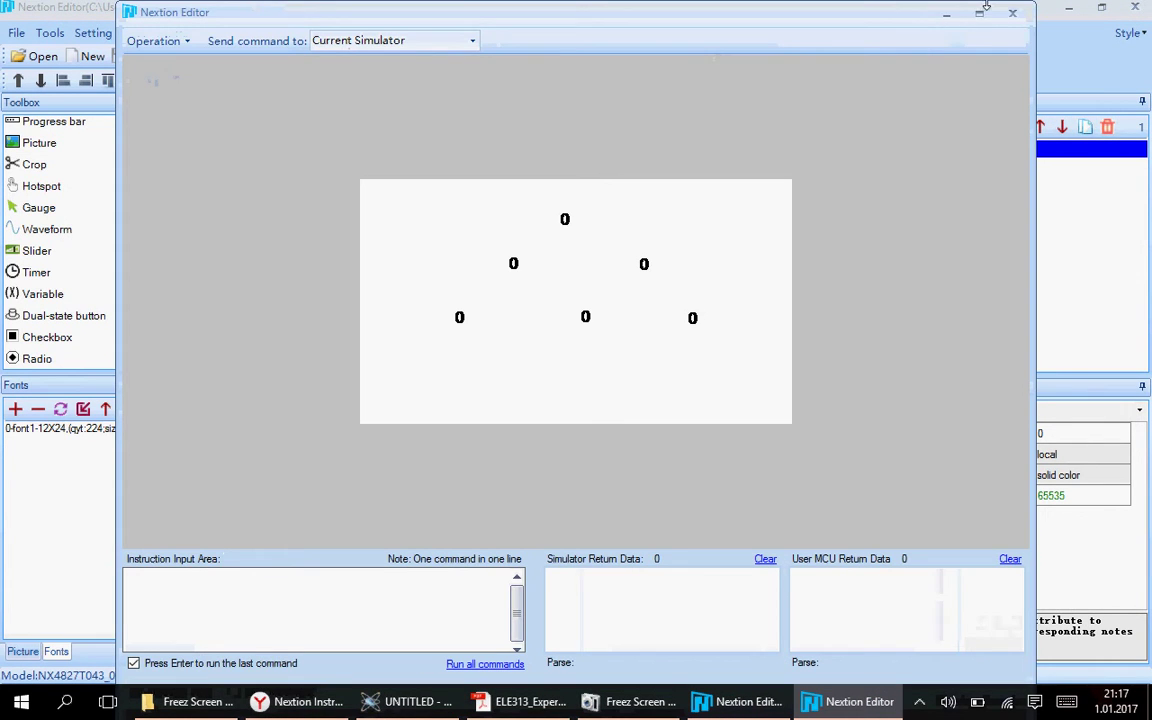
{"action": "left_click", "coordinate": [1012, 12]}
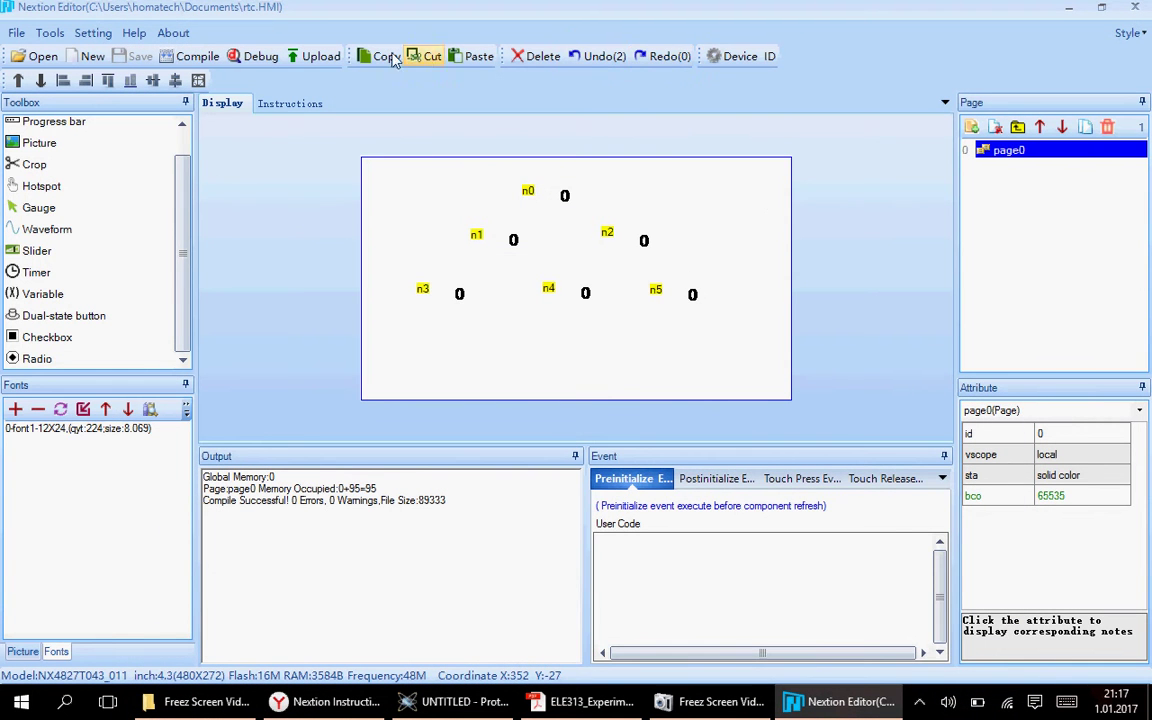
Copy the code n5.val=rtc5 from the touch press event of n5 into the preinitialize event of page0.
{"action": "left_click", "coordinate": [662, 292]}
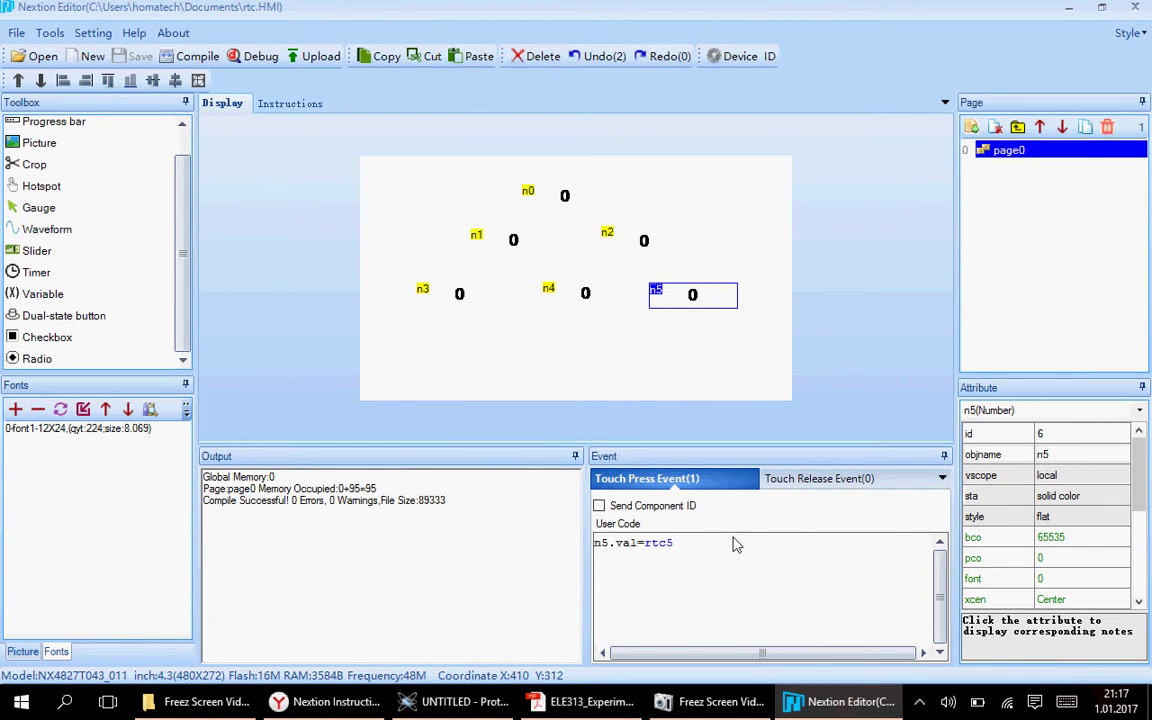
{"action": "left_click_drag", "start_coordinate": [674, 542], "coordinate": [596, 542]}
{"action": "key", "text": "ctrl+c"}
{"action": "left_click", "coordinate": [627, 345]}
{"action": "left_click", "coordinate": [751, 586]}
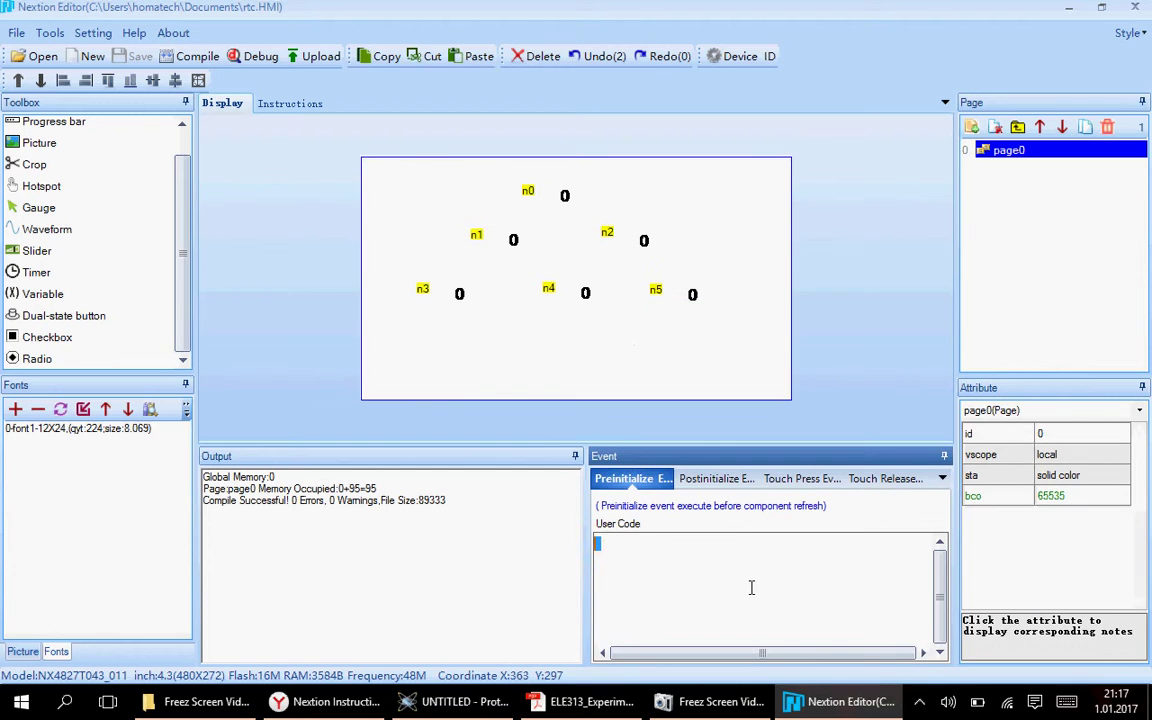
{"action": "key", "text": "ctrl+v"}
Test page0 in the debug simulator, close it, and delete all code from the page's preinitialize event.
{"action": "left_click", "coordinate": [258, 55]}
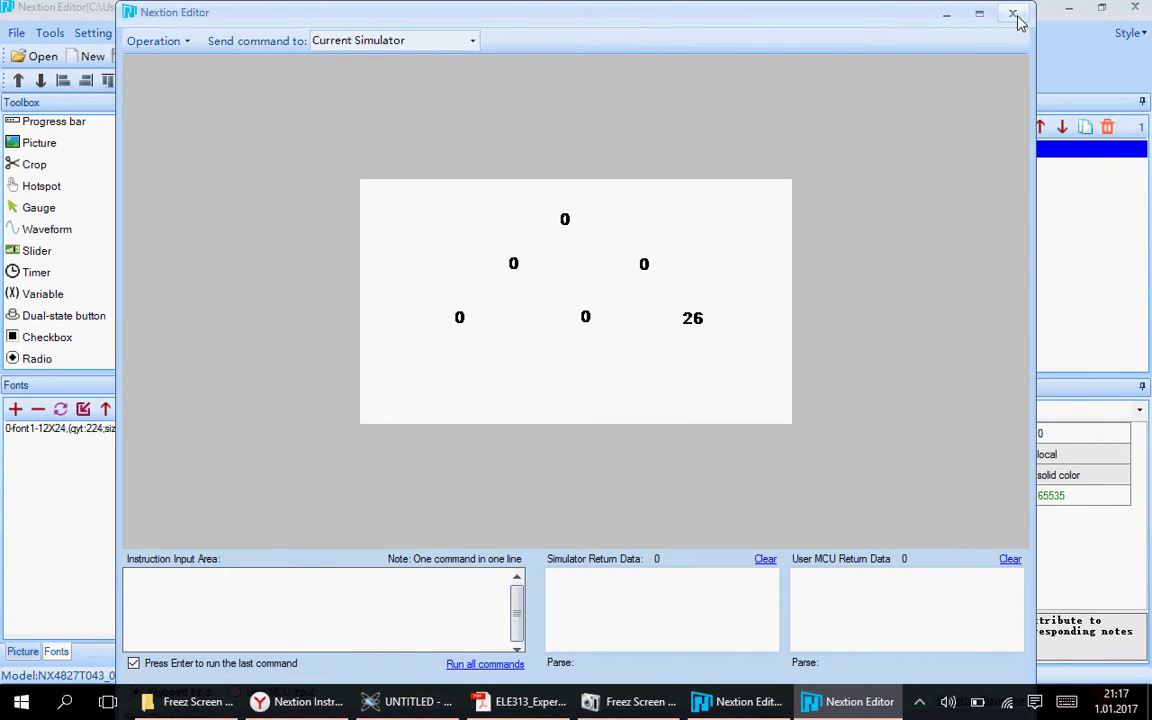
{"action": "left_click", "coordinate": [1013, 14]}
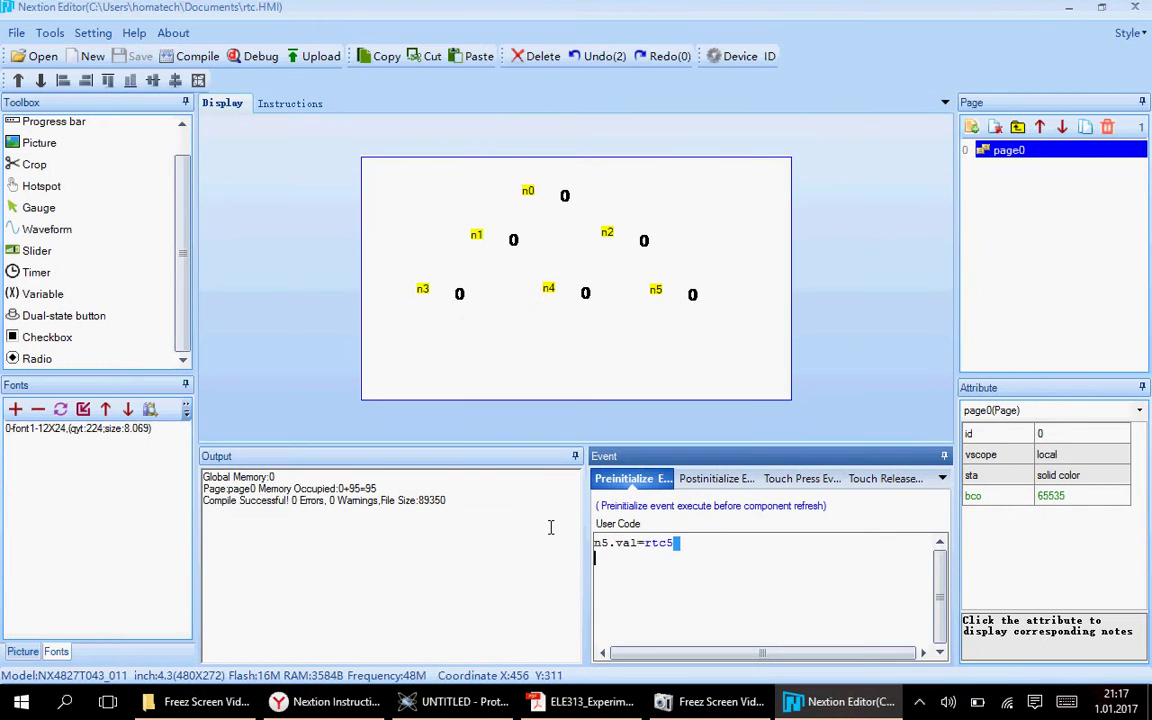
{"action": "key", "text": "ctrl+a"}
{"action": "key", "text": "Delete"}
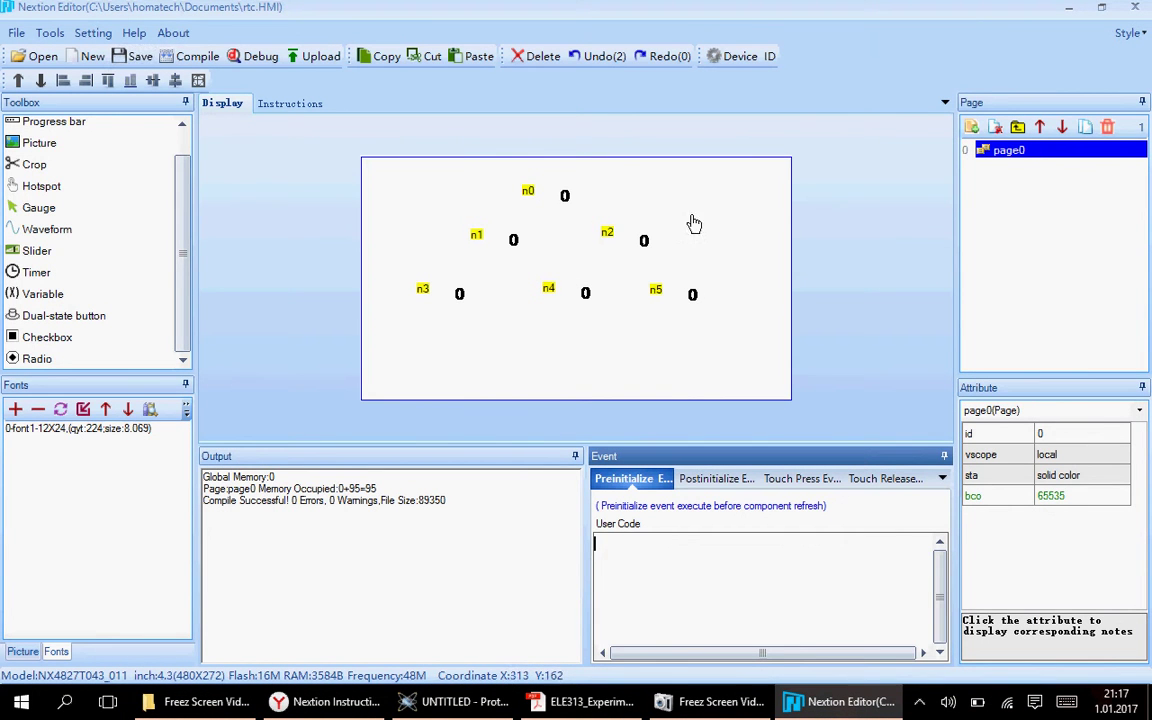
Change the project's device to the Enhanced model NX4827K043_011.
{"action": "left_click", "coordinate": [737, 56]}
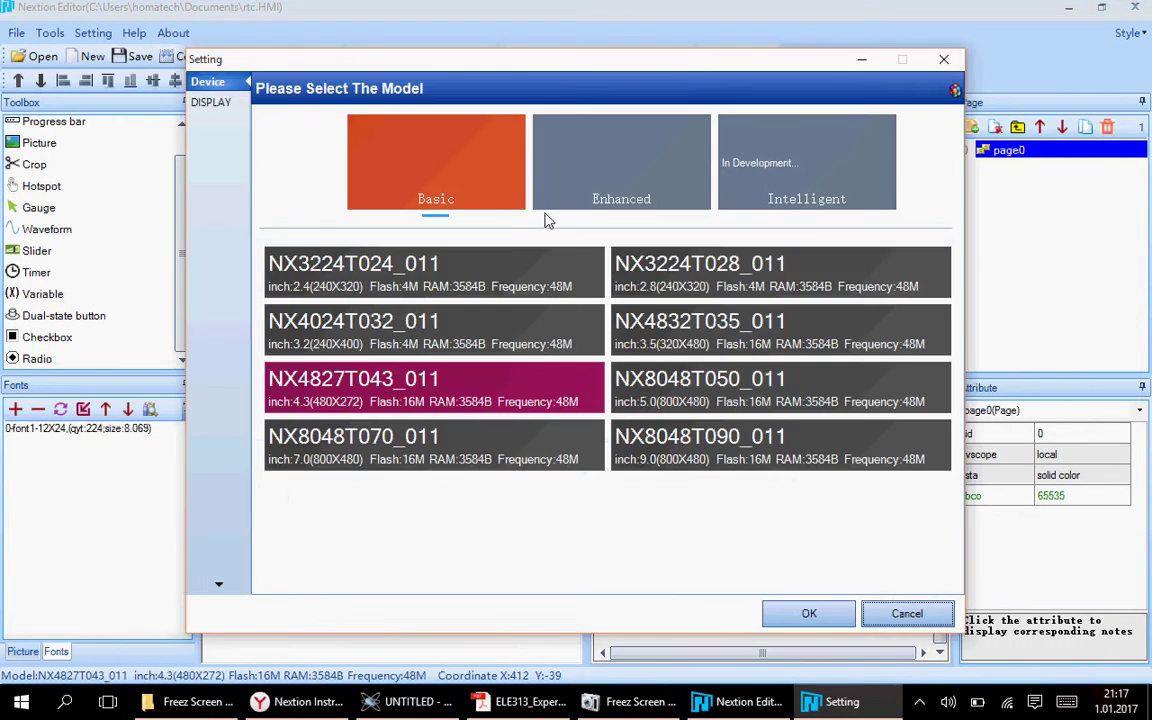
{"action": "left_click", "coordinate": [570, 200]}
{"action": "left_click", "coordinate": [420, 369]}
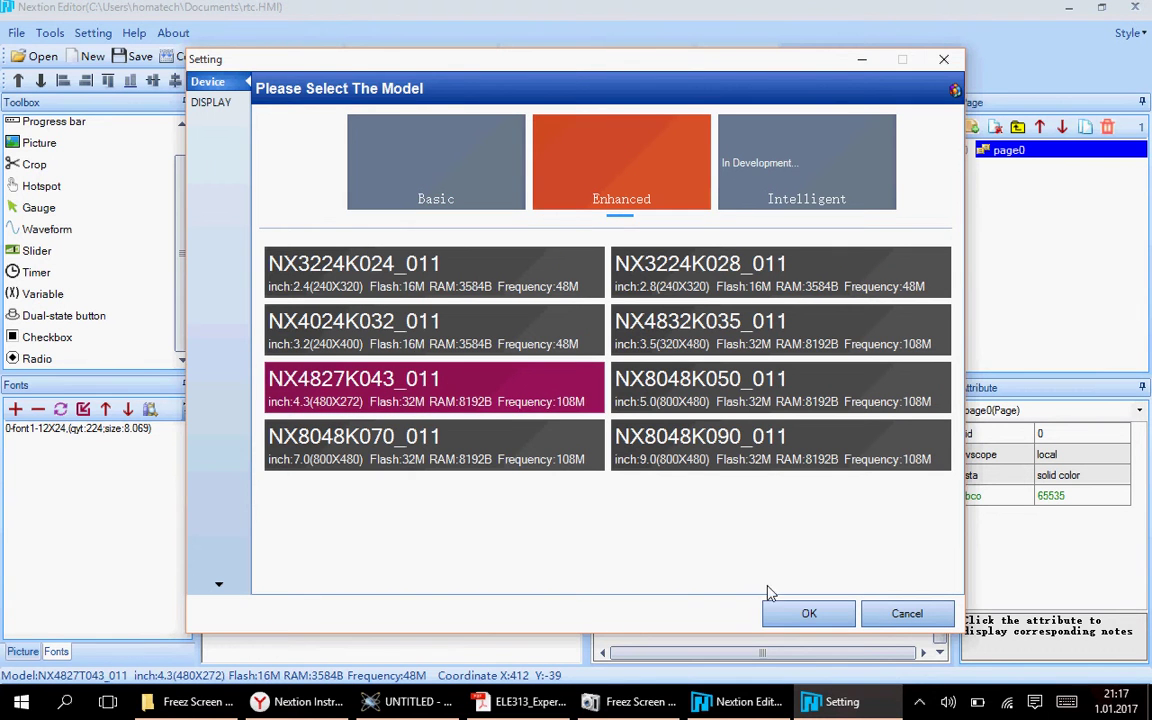
{"action": "key", "text": "Return"}
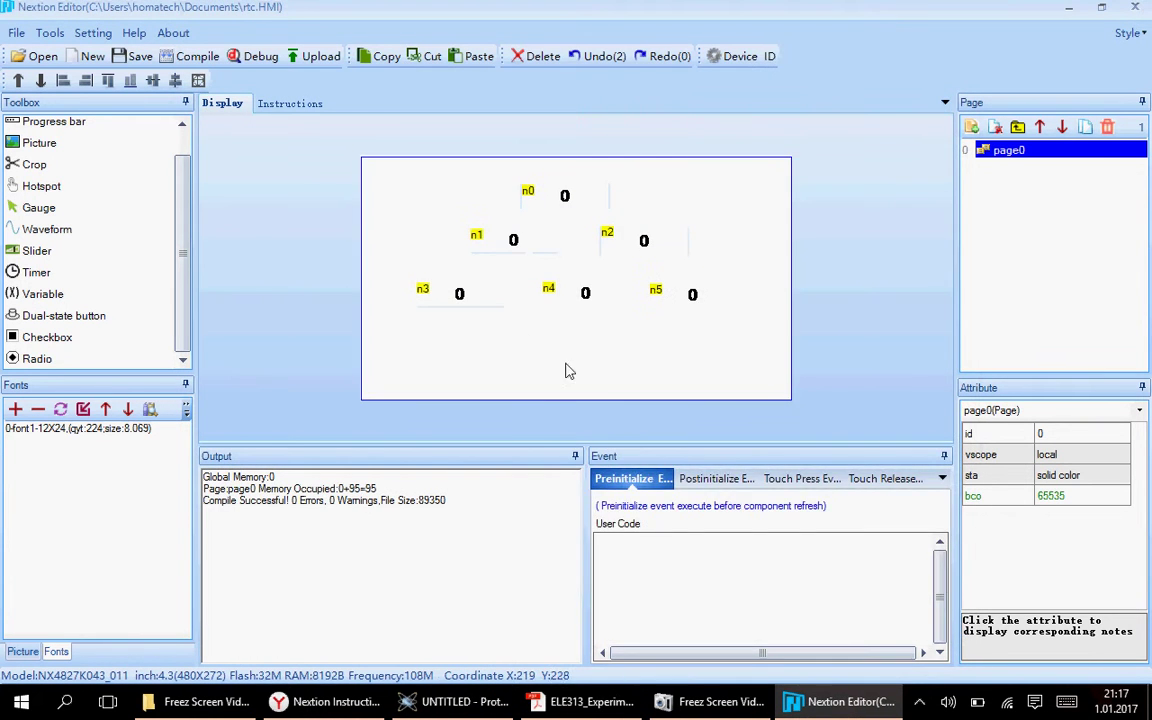
Run the debug simulator, touch all six number fields, close it, and review the touch press event code of n5.
{"action": "left_click", "coordinate": [245, 58]}
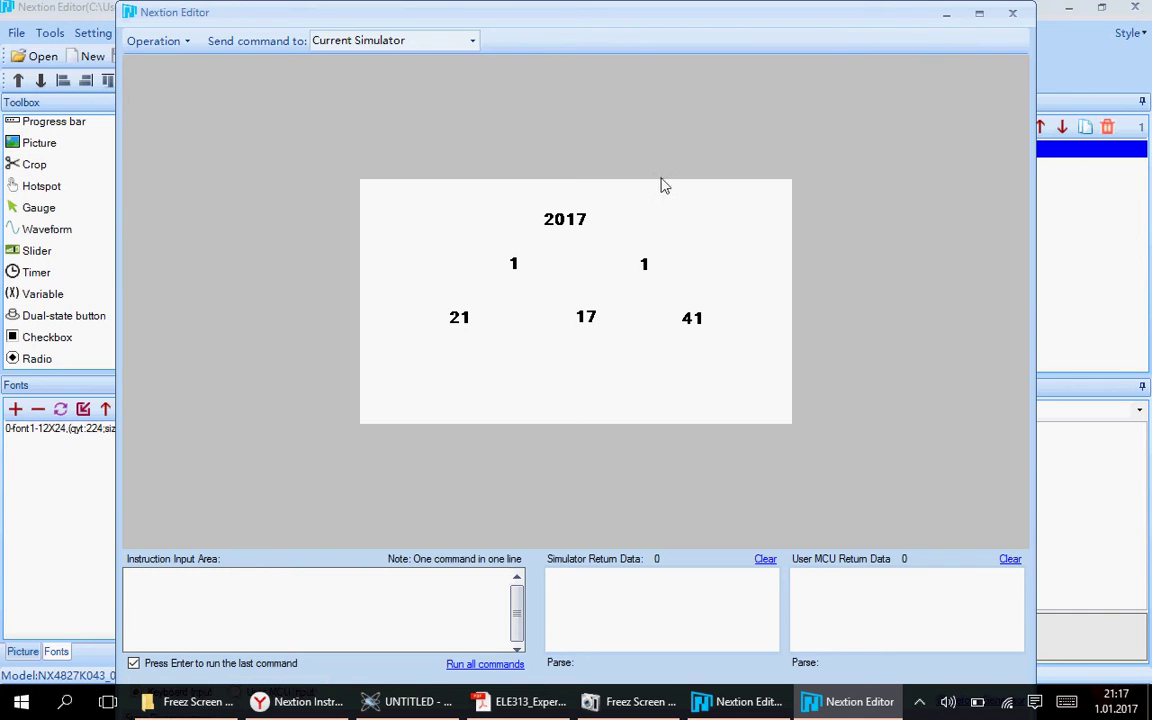
{"action": "left_click", "coordinate": [1012, 12]}
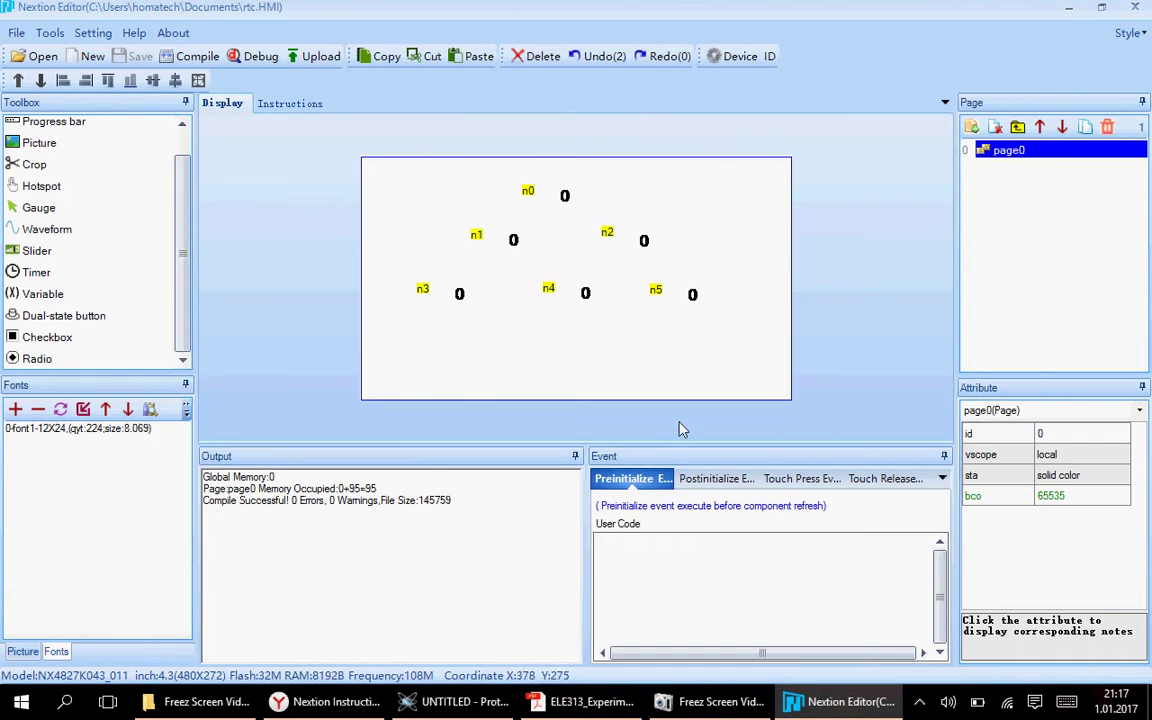
{"action": "left_click", "coordinate": [715, 294]}
{"action": "left_click", "coordinate": [683, 588]}
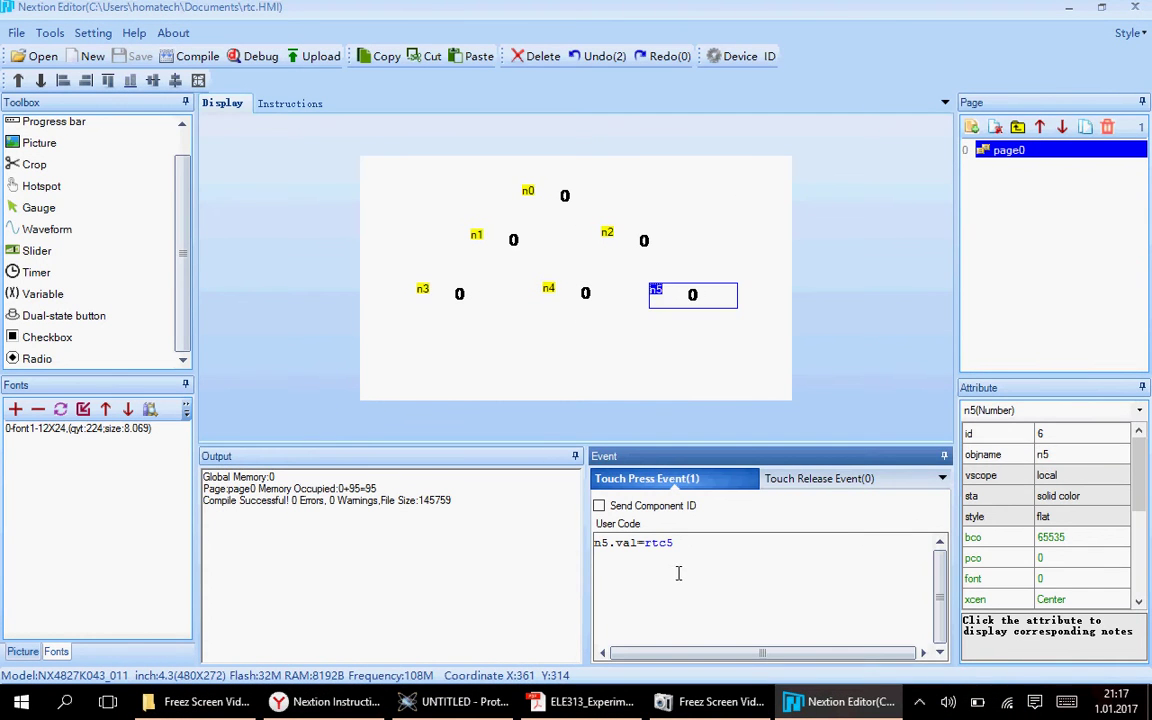
{"action": "key", "text": "Return"}
Switch to the Nextion Instruction Set page in the browser and examine the rtc0 to rtc6 entry and the system variables above it.
{"action": "left_click", "coordinate": [309, 703]}
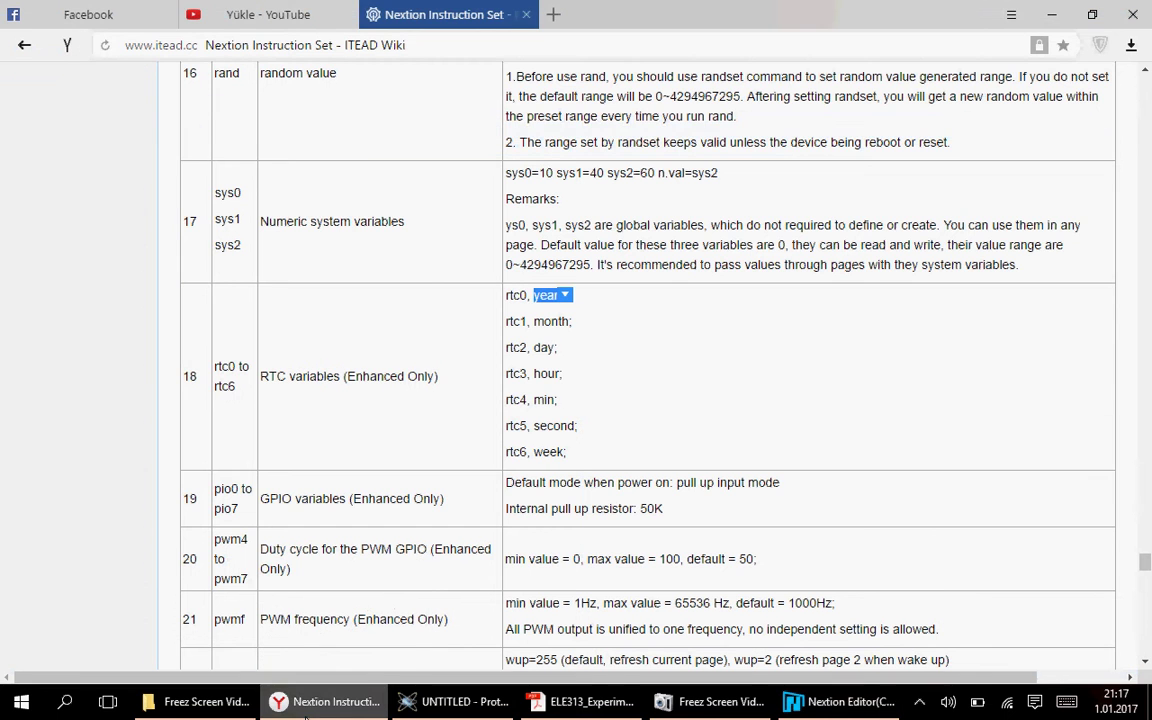
{"action": "left_click", "coordinate": [449, 454]}
{"action": "scroll", "coordinate": [569, 515], "scroll_direction": "up", "scroll_amount": 1}
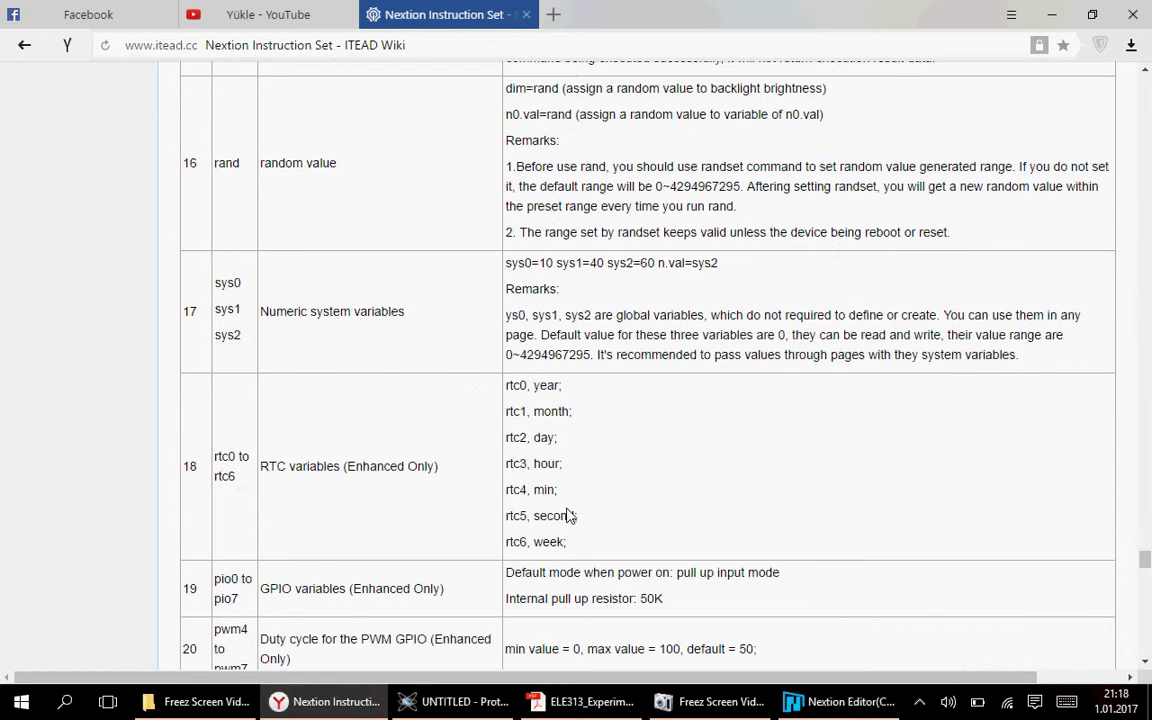
{"action": "left_click_drag", "start_coordinate": [597, 558], "coordinate": [185, 424]}
{"action": "left_click", "coordinate": [364, 456]}
{"action": "scroll", "coordinate": [409, 461], "scroll_direction": "up", "scroll_amount": 1}
{"action": "scroll", "coordinate": [405, 461], "scroll_direction": "up", "scroll_amount": 7}
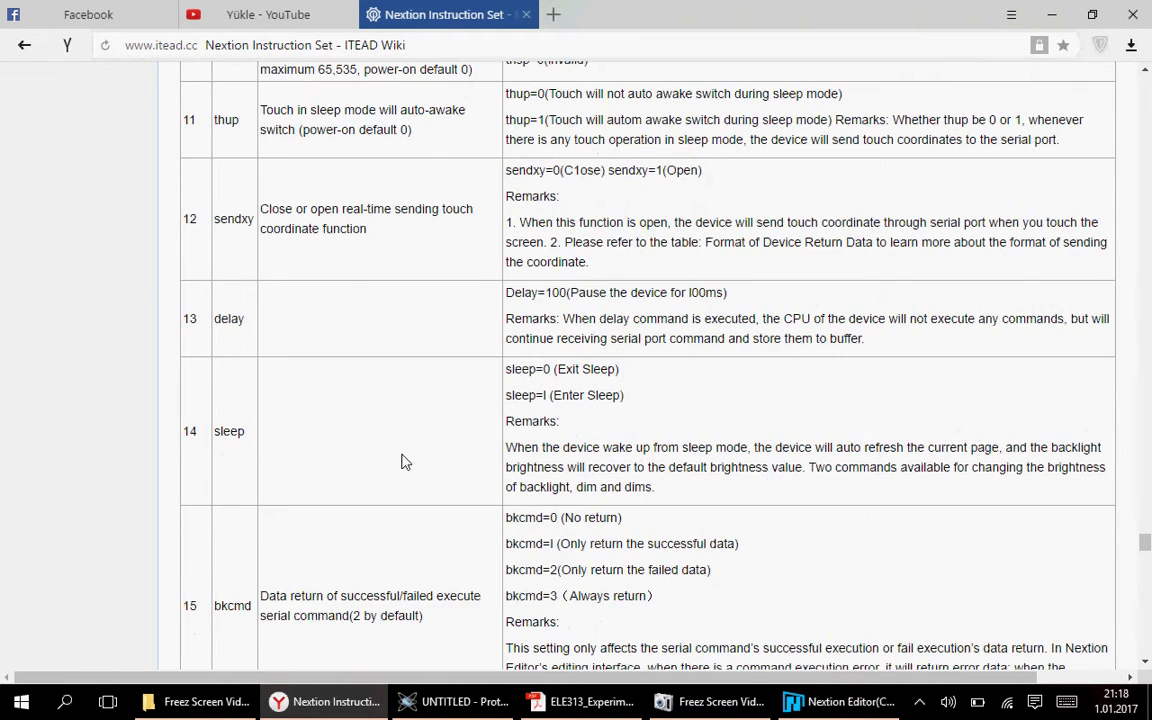
{"action": "scroll", "coordinate": [405, 461], "scroll_direction": "up", "scroll_amount": 5}
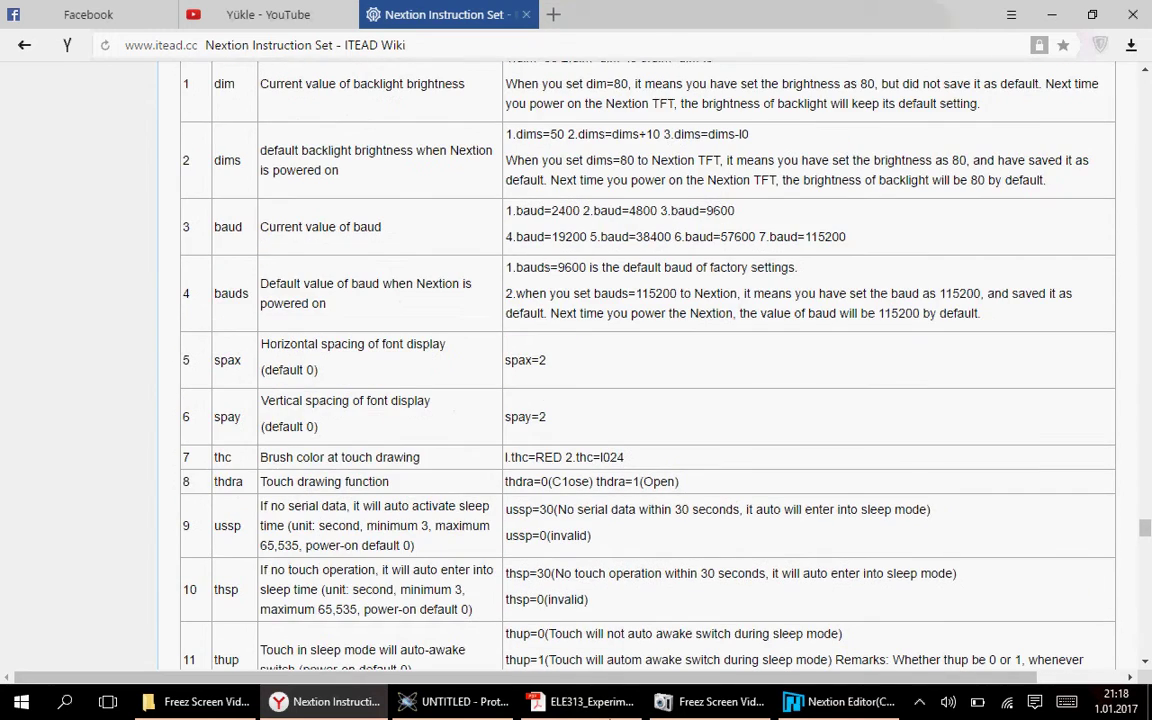
Switch back to Nextion Editor and compile the rtc.HMI project.
{"action": "left_click", "coordinate": [808, 695]}
{"action": "left_click", "coordinate": [340, 362]}
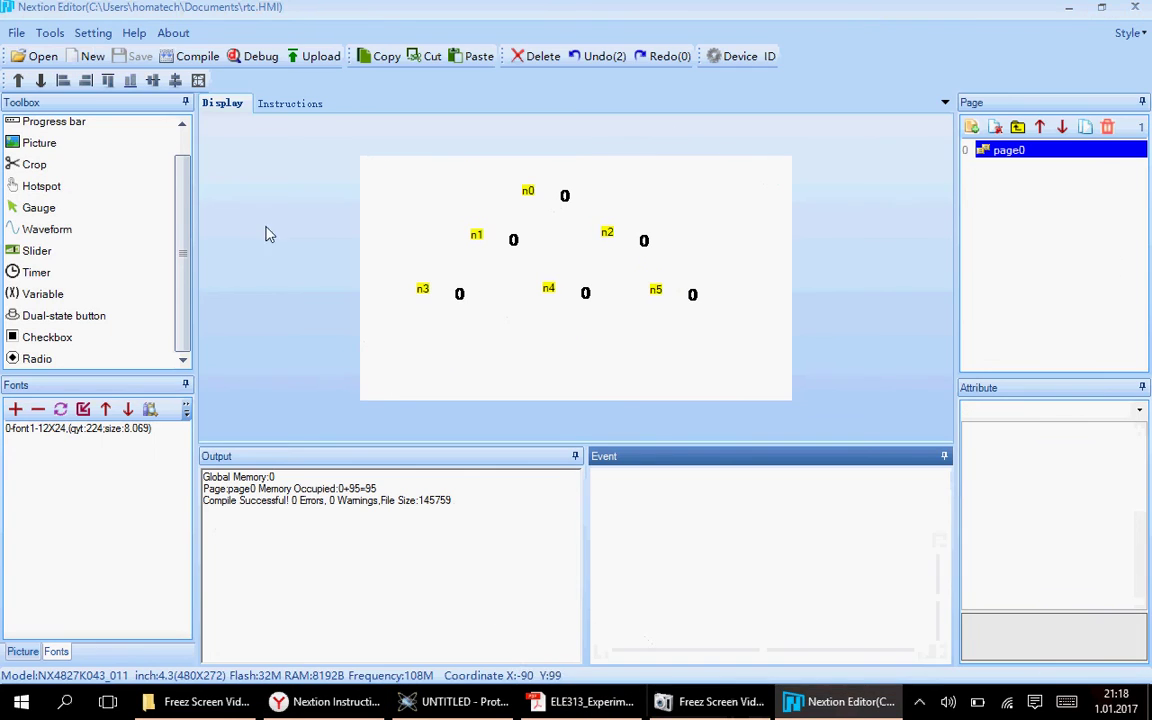
{"action": "left_click", "coordinate": [509, 337]}
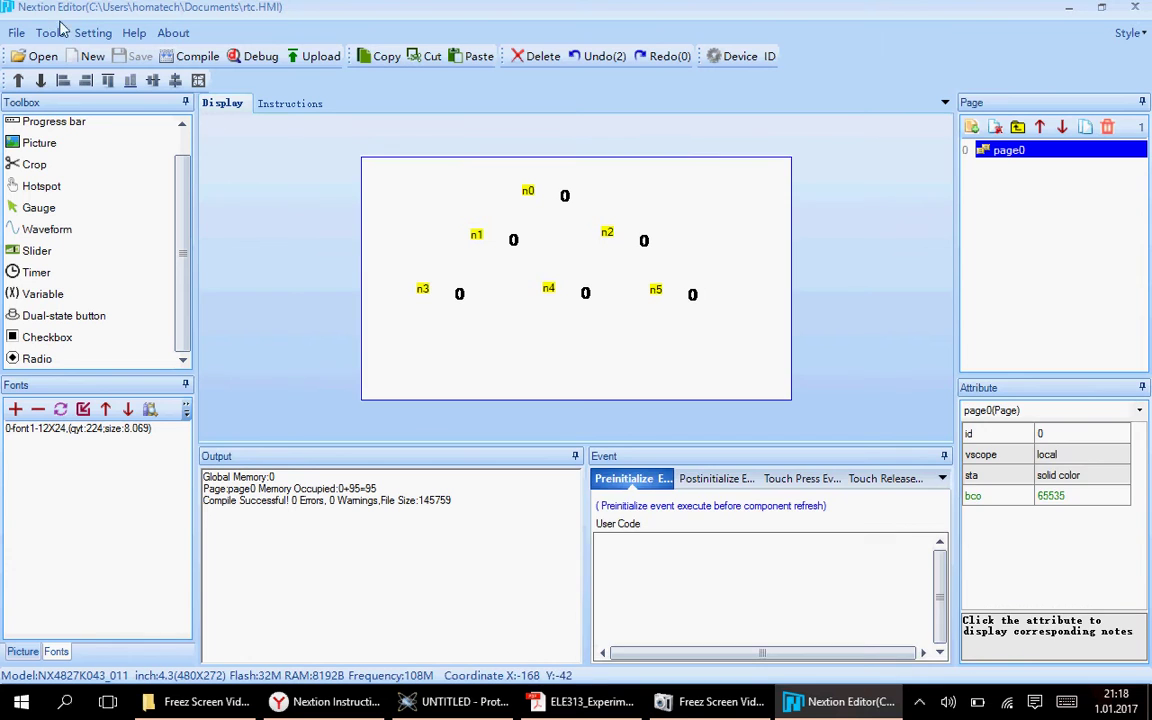
{"action": "left_click", "coordinate": [355, 208]}
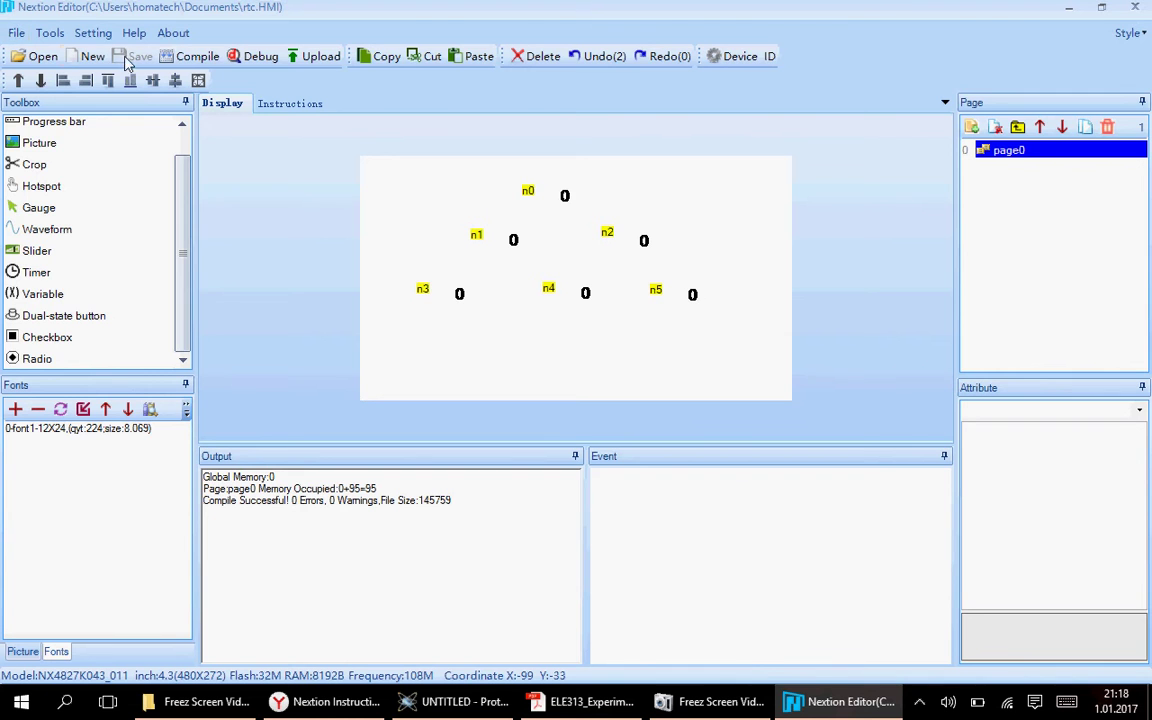
{"action": "left_click", "coordinate": [178, 55]}
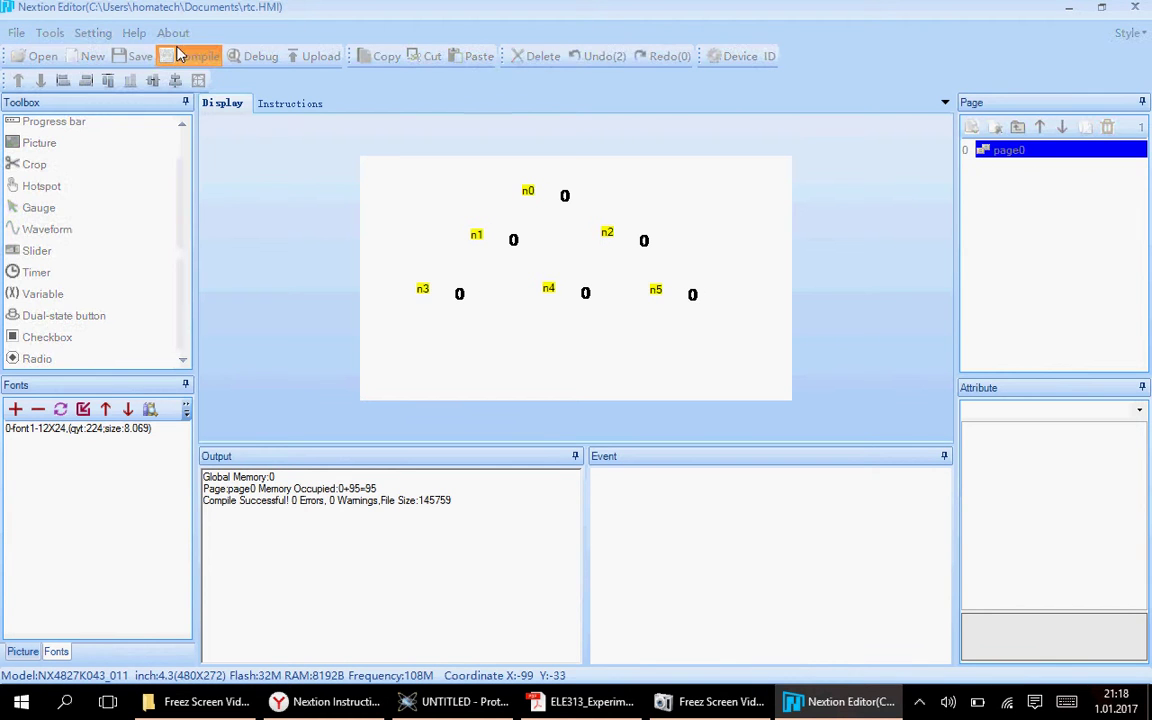
{"action": "left_click", "coordinate": [37, 58]}
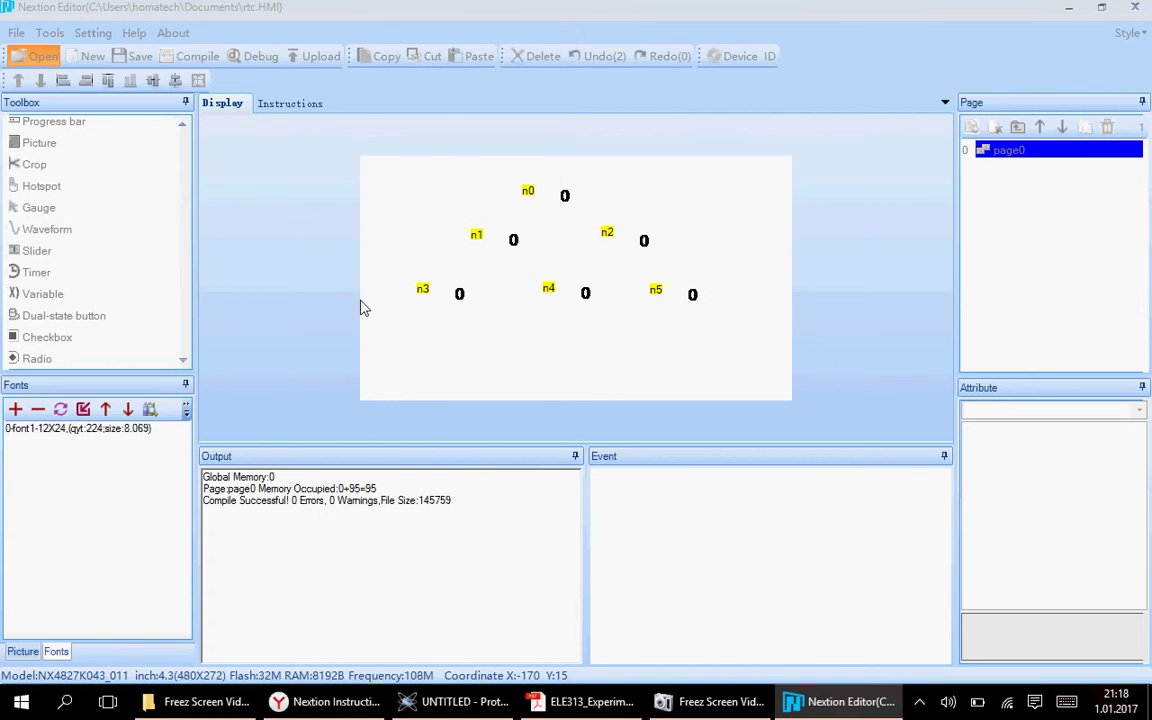
{"action": "left_click", "coordinate": [193, 243]}
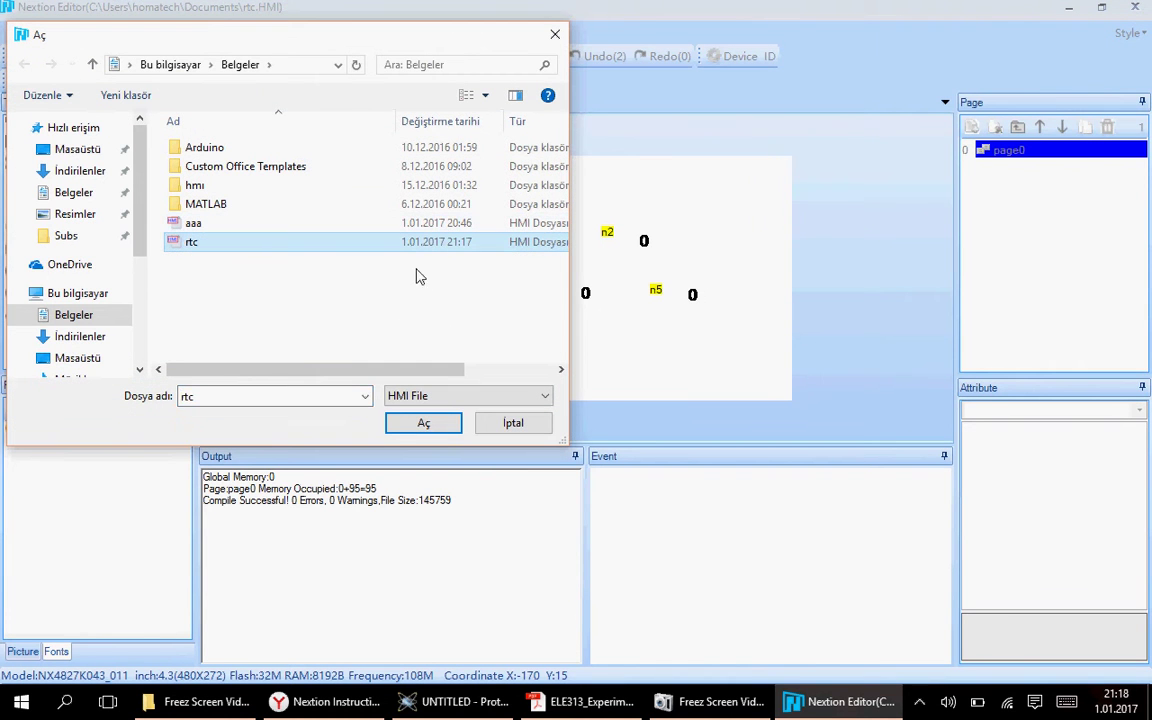
{"action": "left_click_drag", "start_coordinate": [364, 369], "coordinate": [428, 370]}
{"action": "left_click", "coordinate": [404, 396]}
{"action": "left_click", "coordinate": [413, 400]}
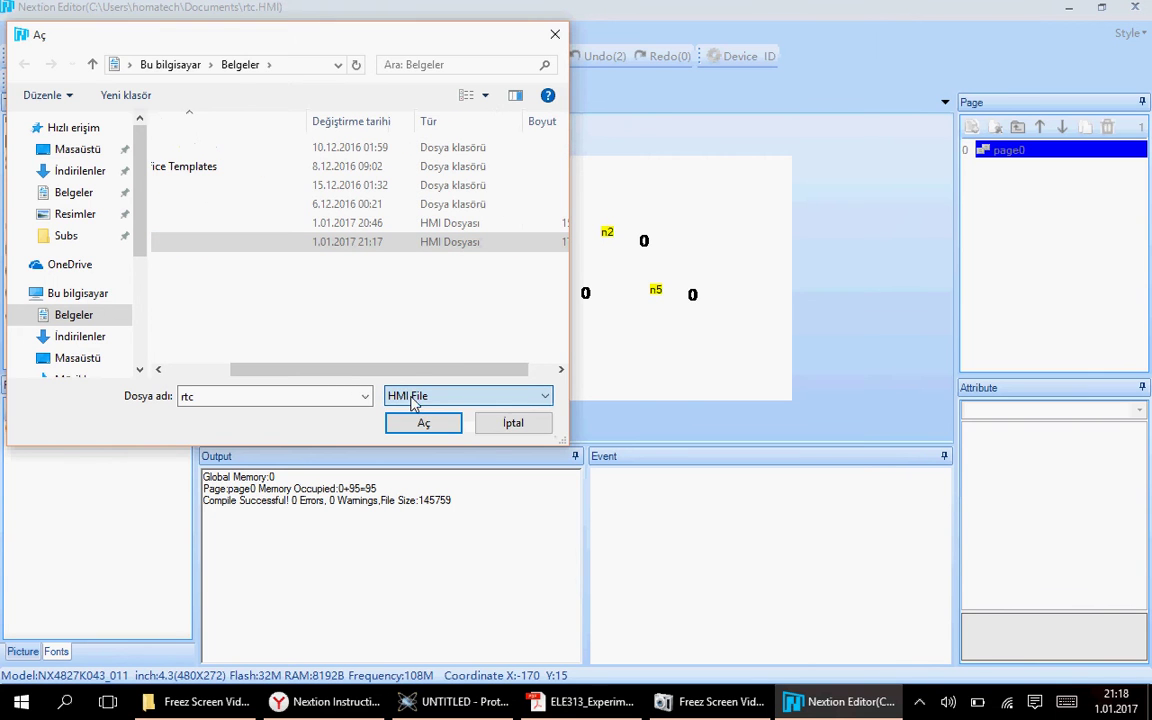
{"action": "left_click", "coordinate": [512, 424]}
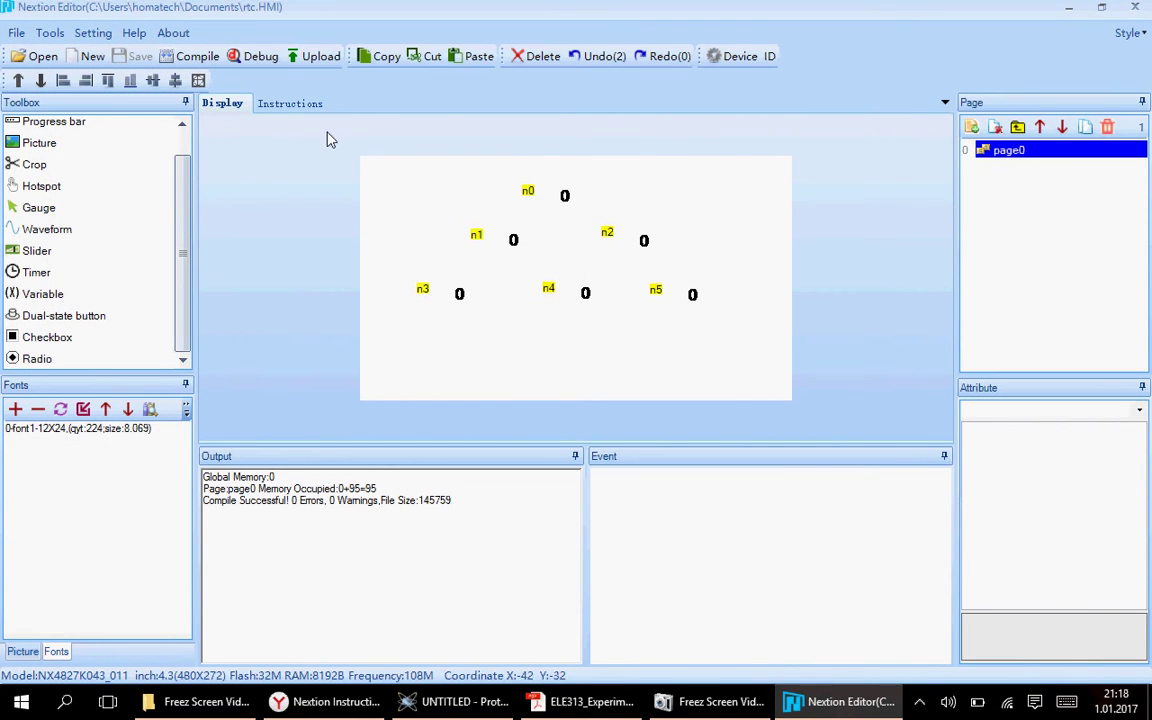
Open the project's build folder, locate the compiled rtc.tft file and view its file options, and close the folder.
{"action": "left_click", "coordinate": [16, 33]}
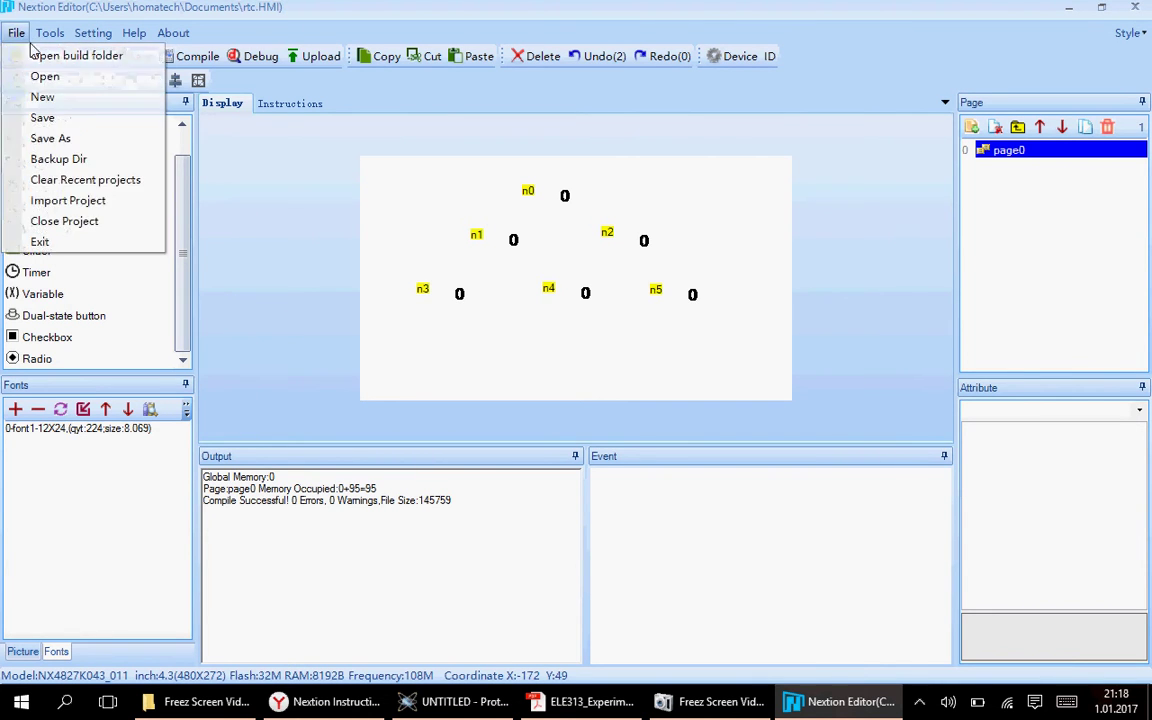
{"action": "left_click", "coordinate": [35, 56]}
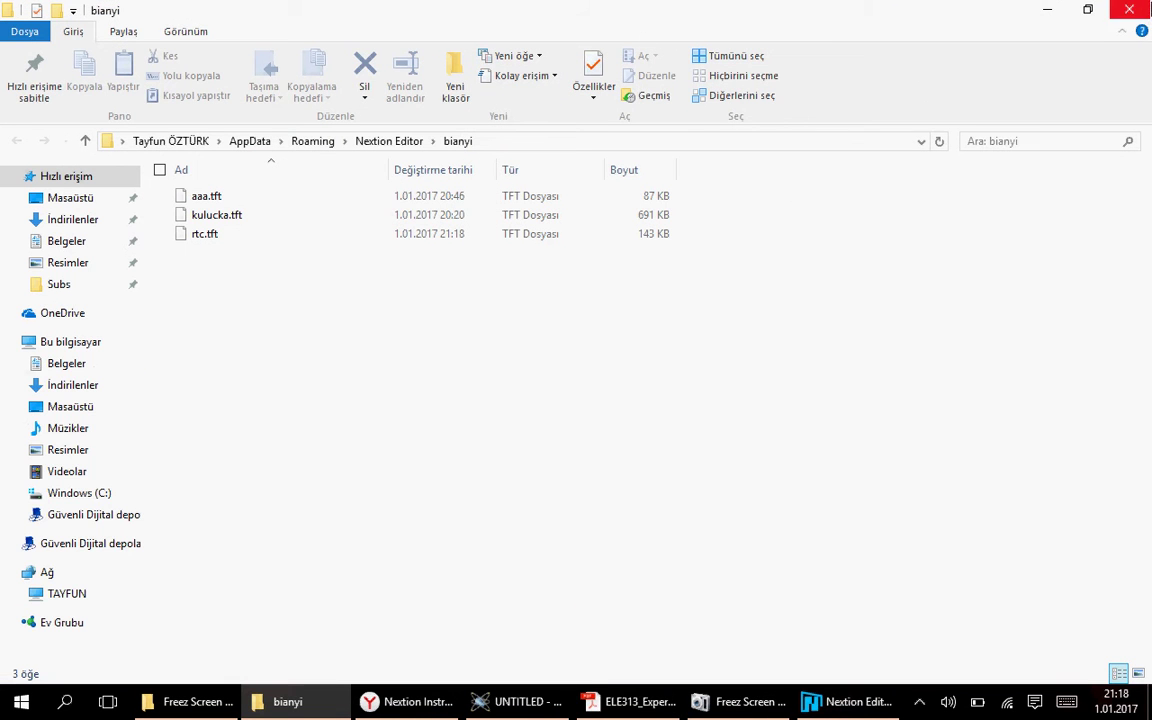
{"action": "left_click", "coordinate": [1129, 9]}
{"action": "left_click", "coordinate": [12, 33]}
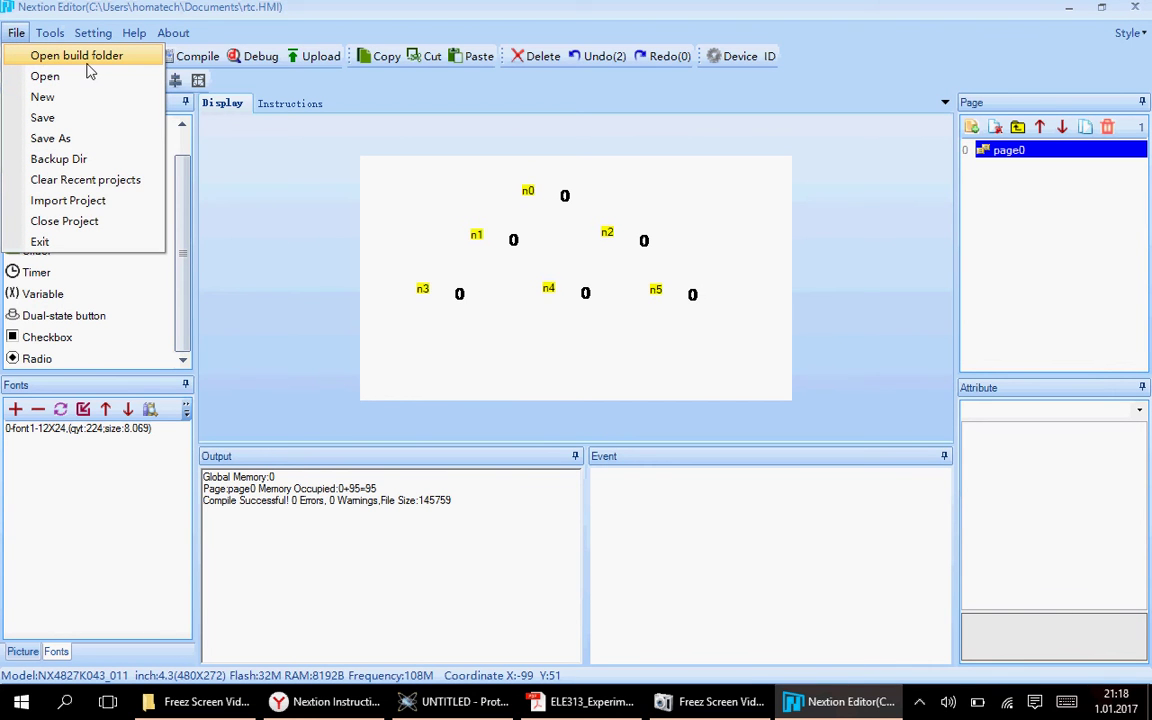
{"action": "left_click", "coordinate": [120, 56]}
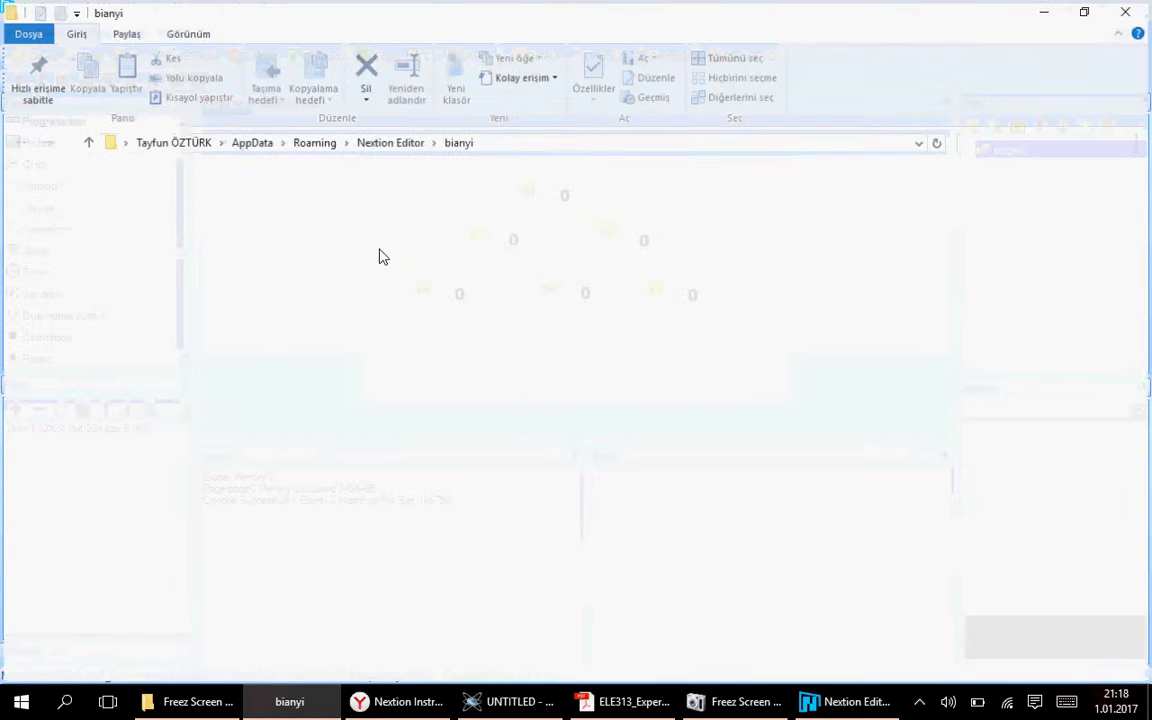
{"action": "left_click", "coordinate": [232, 234]}
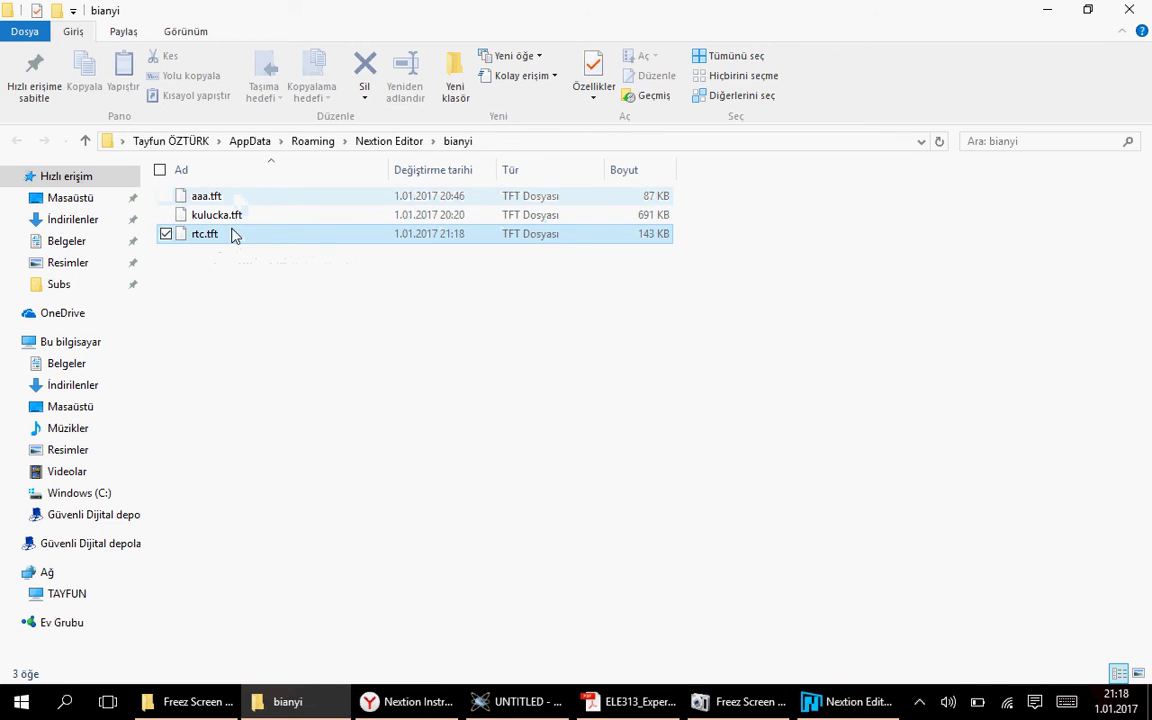
{"action": "right_click", "coordinate": [208, 244]}
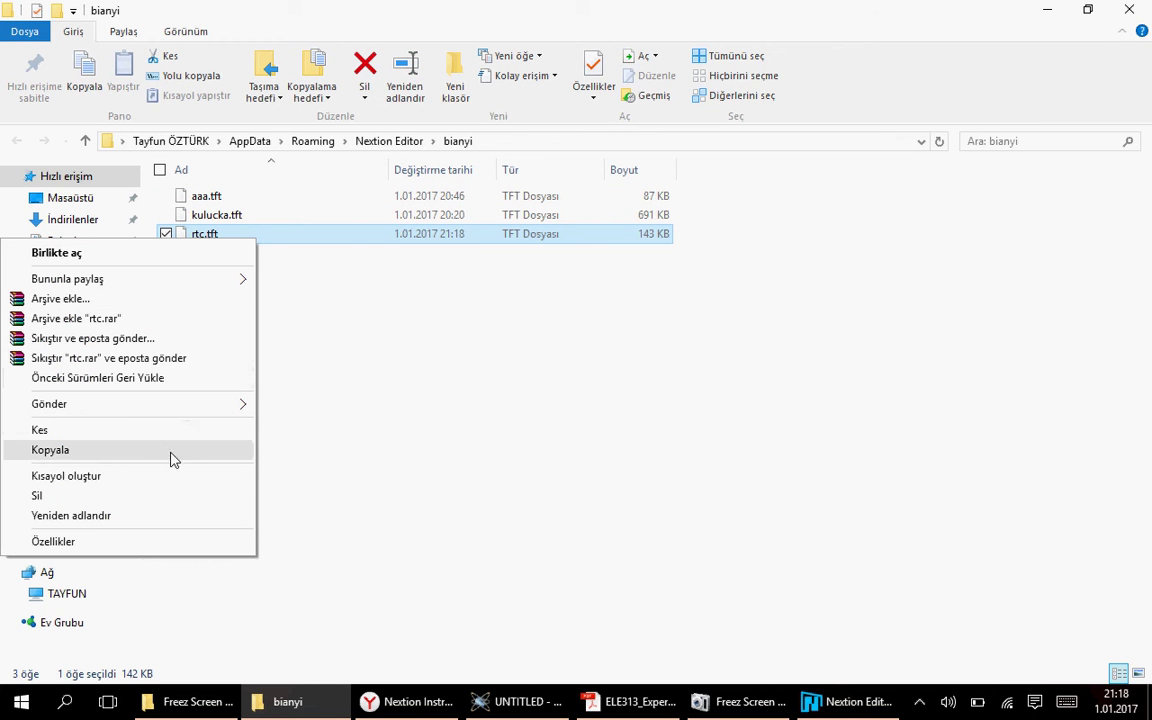
{"action": "left_click", "coordinate": [514, 470]}
{"action": "left_click", "coordinate": [1131, 10]}
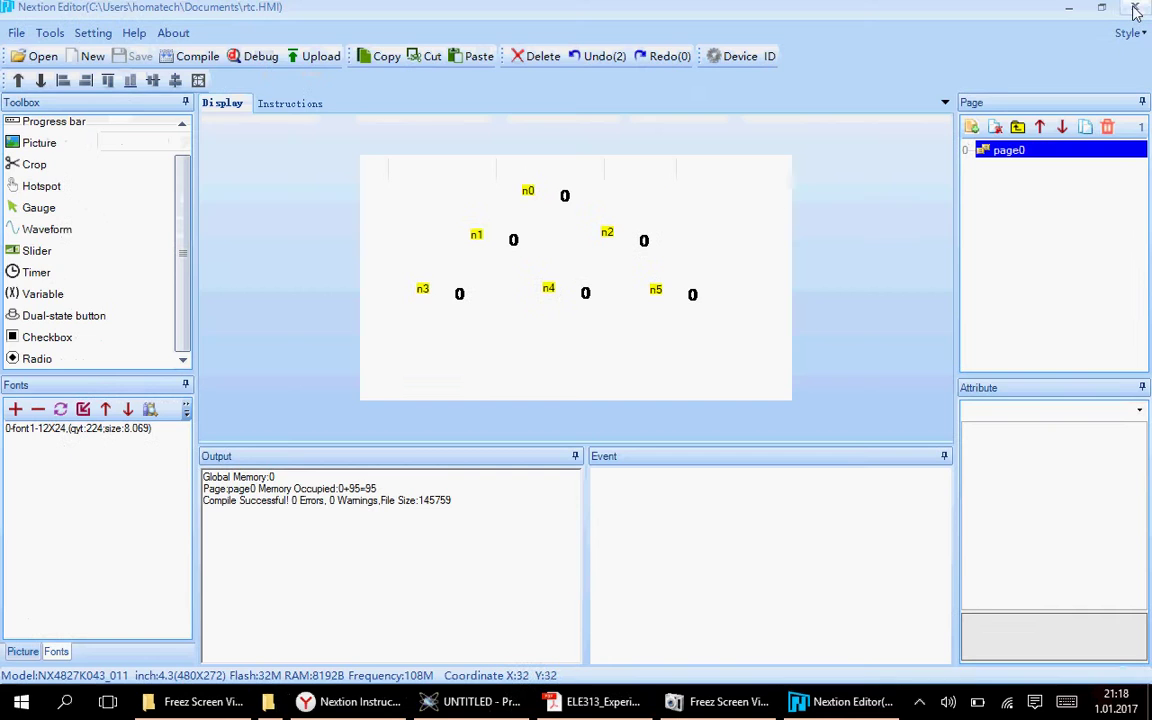
{"action": "left_click", "coordinate": [558, 361]}
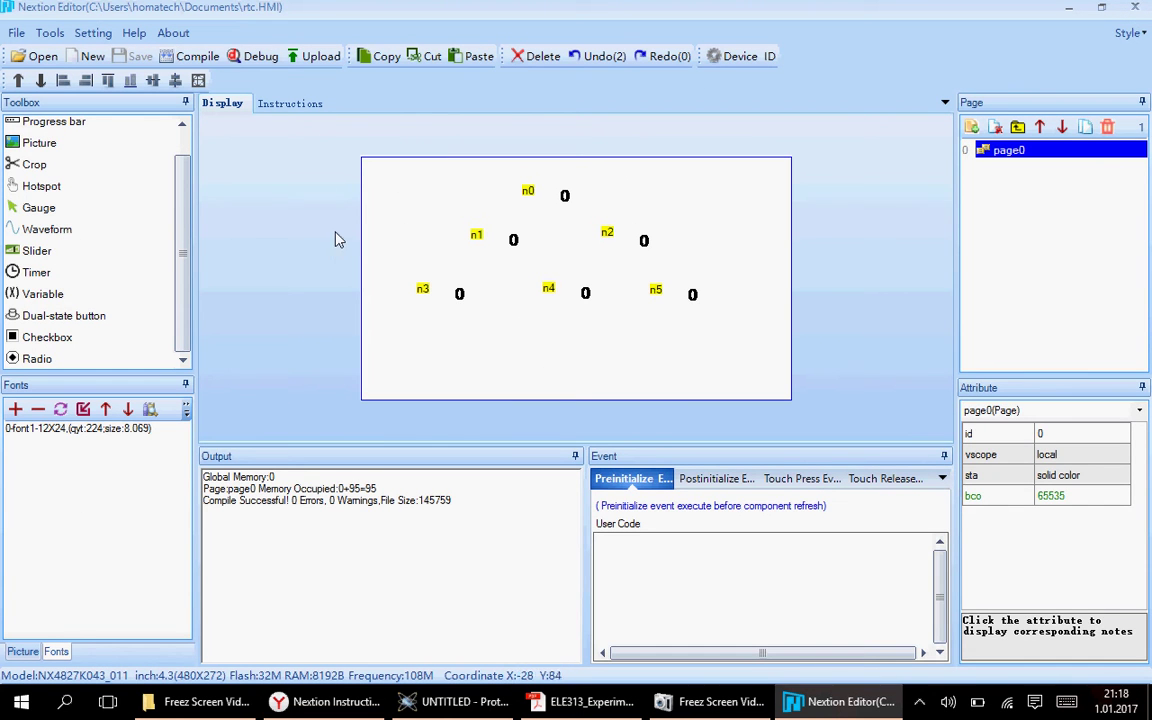
{"action": "left_click", "coordinate": [725, 432]}
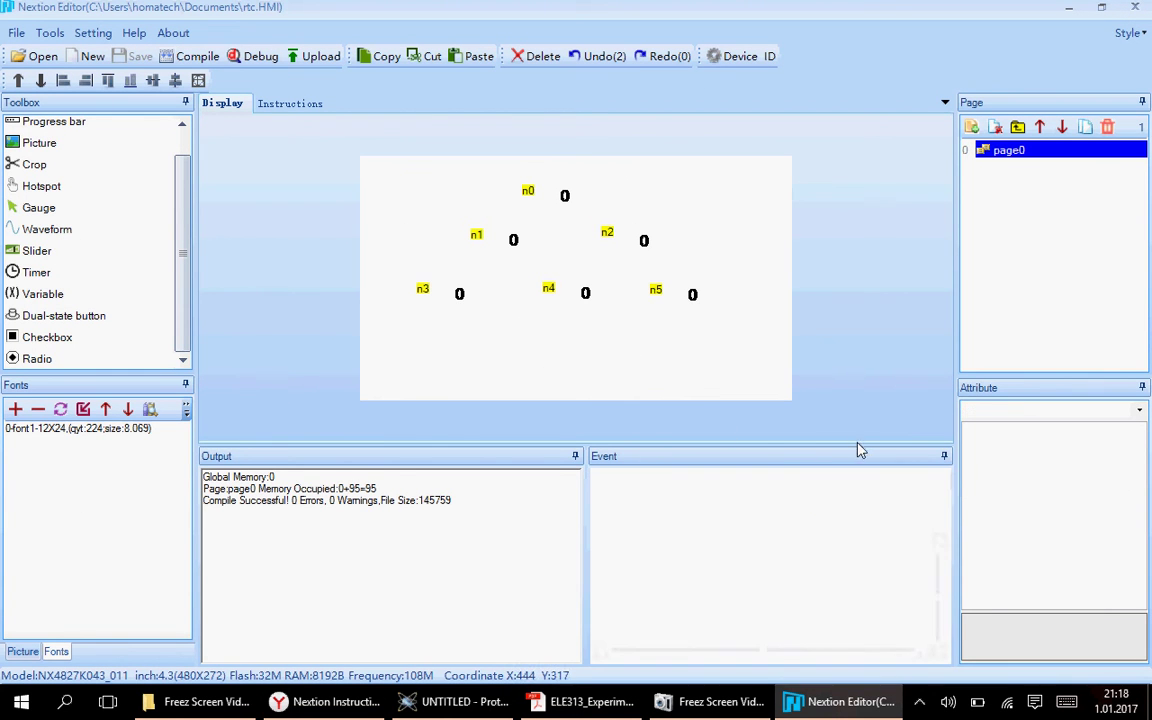
{"action": "left_click", "coordinate": [707, 392]}
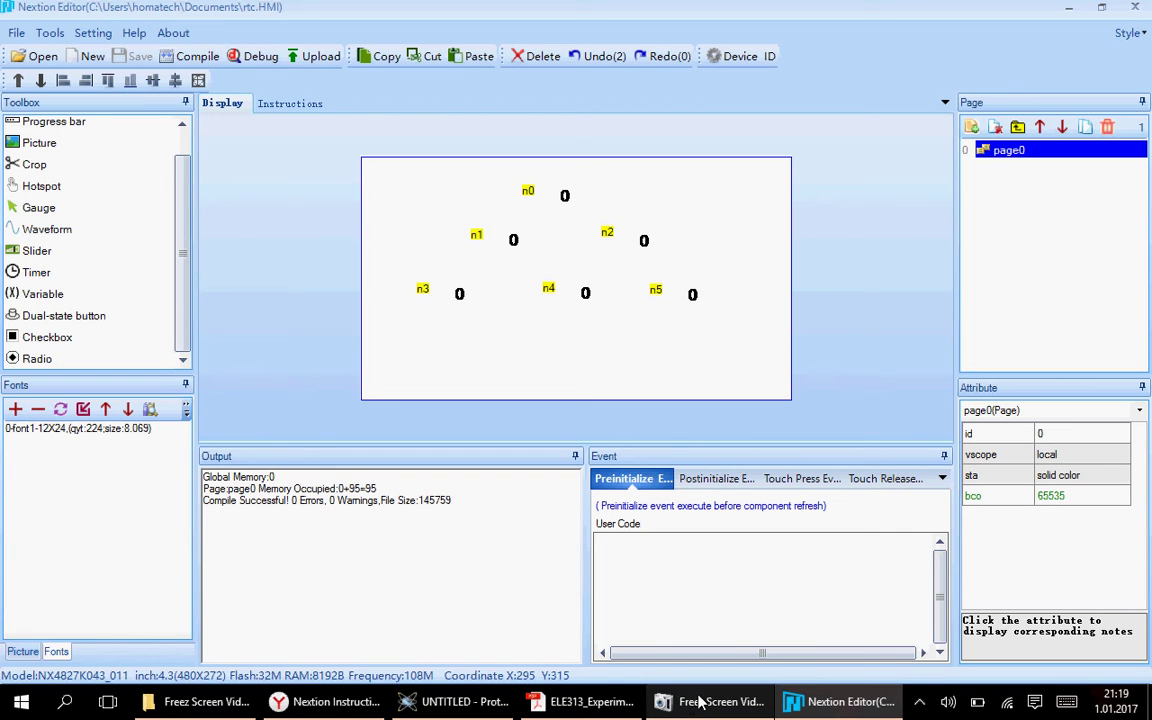
{"action": "mouse_move", "coordinate": [699, 705]}
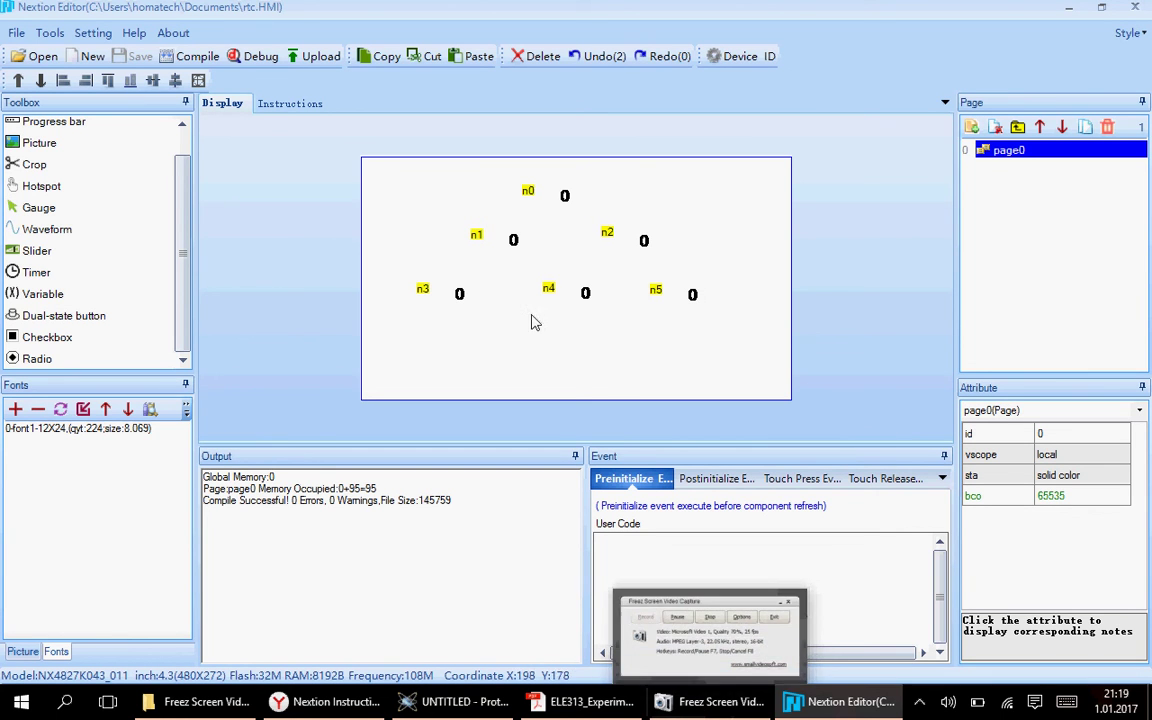
Review the event code of n5 and n4, test all six number fields by touch in the debug simulator, and close it.
{"action": "left_click", "coordinate": [692, 296]}
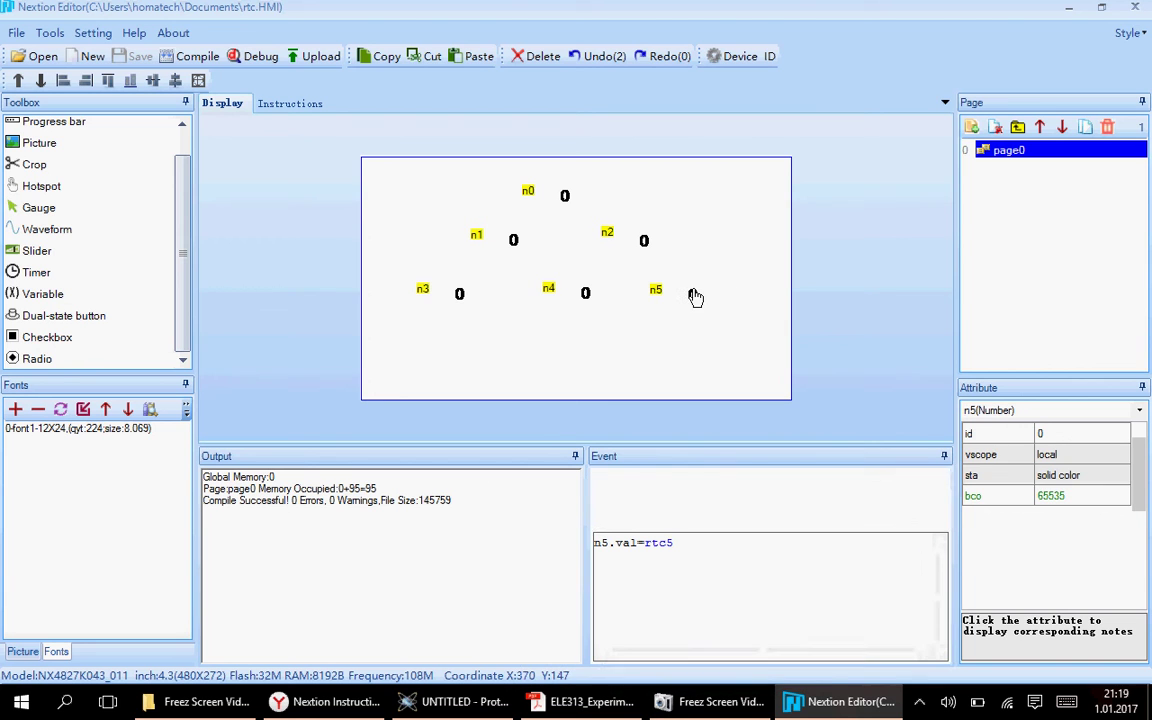
{"action": "left_click", "coordinate": [589, 296]}
{"action": "left_click", "coordinate": [255, 56]}
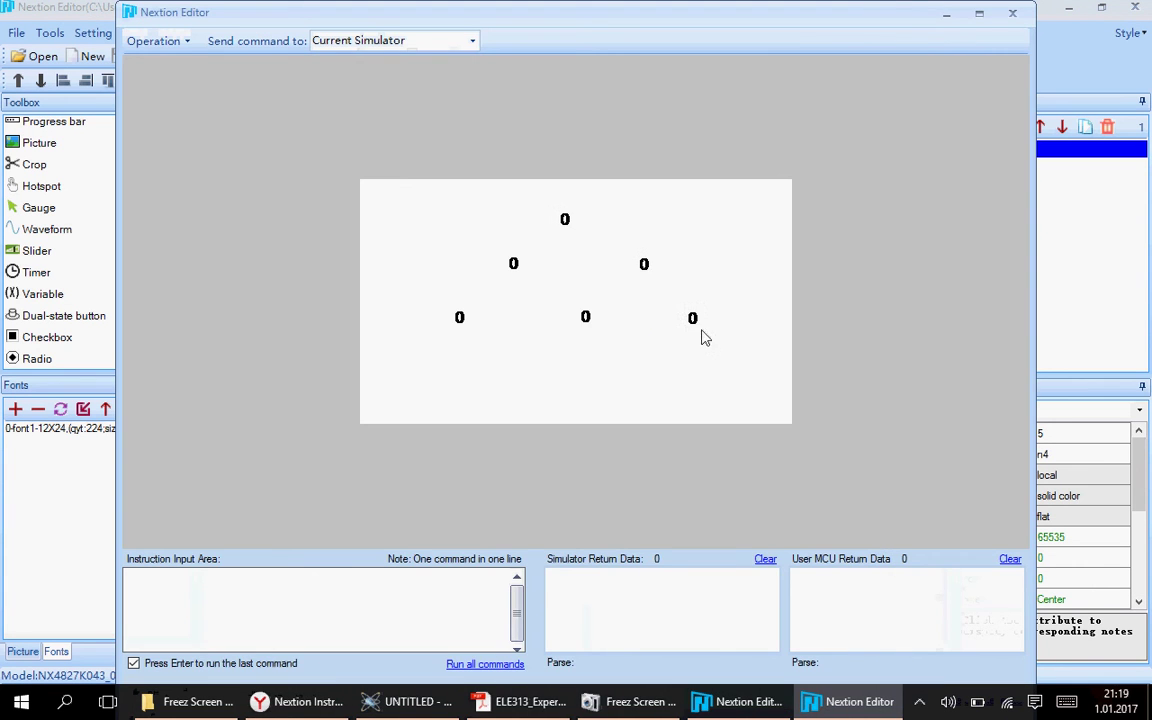
{"action": "left_click", "coordinate": [700, 332]}
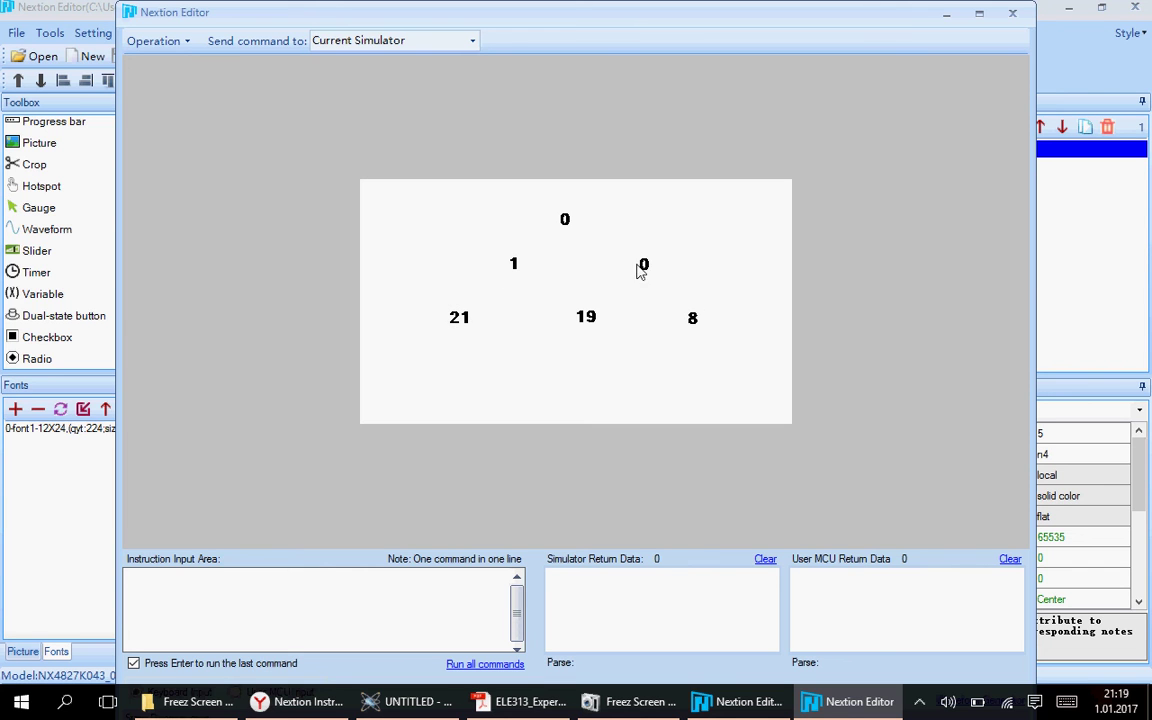
{"action": "left_click", "coordinate": [565, 225]}
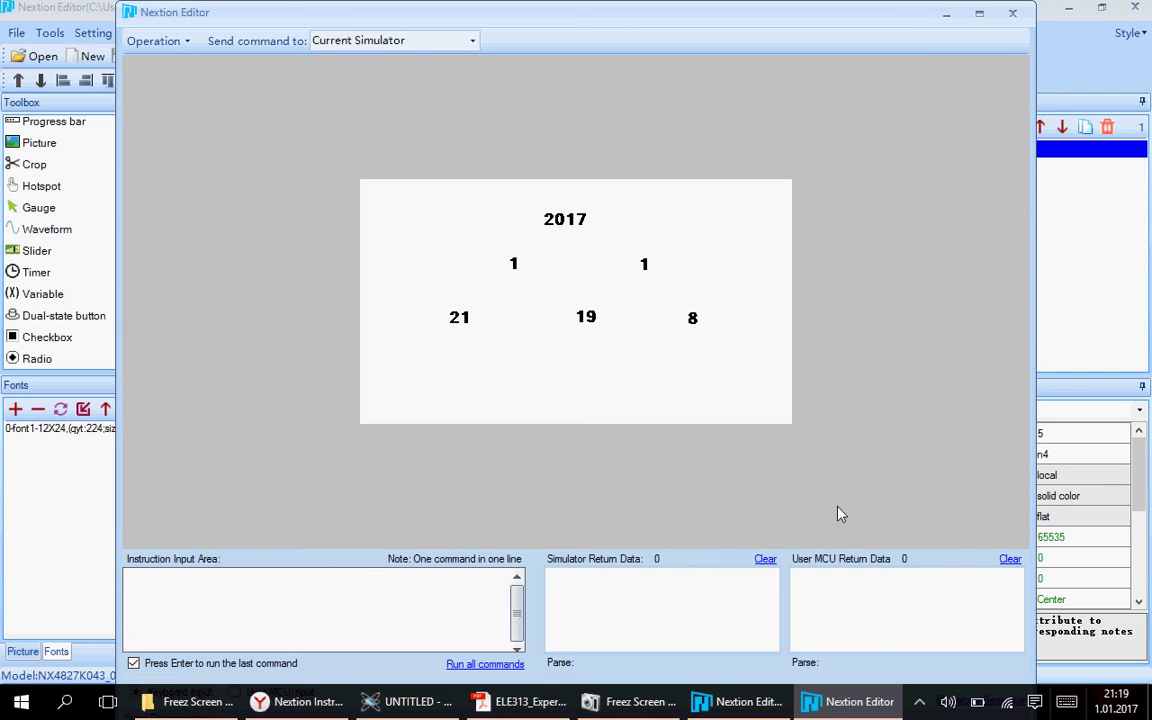
{"action": "left_click", "coordinate": [1014, 14]}
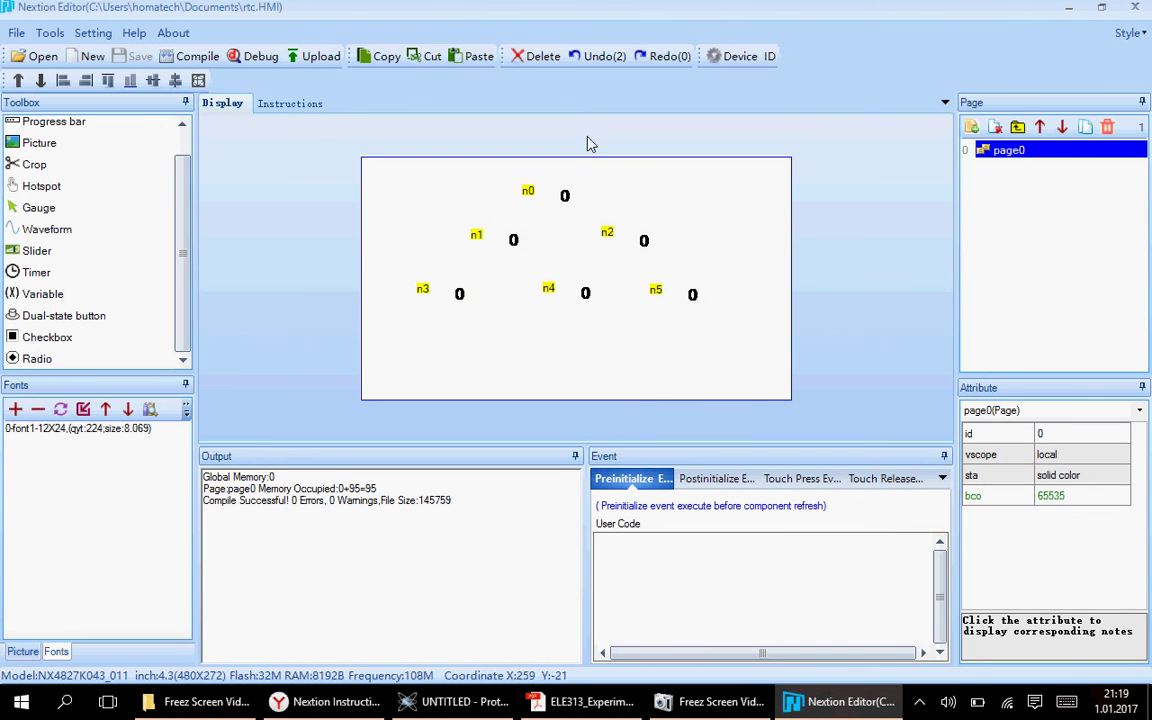
{"action": "left_click", "coordinate": [720, 701]}
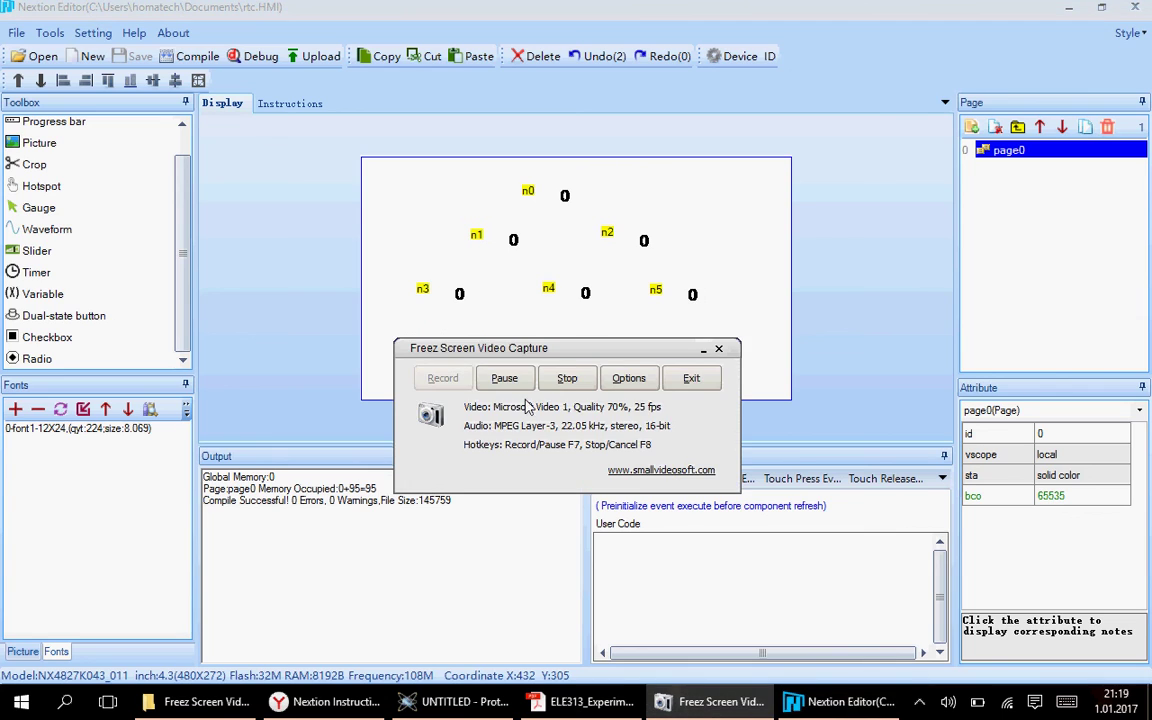